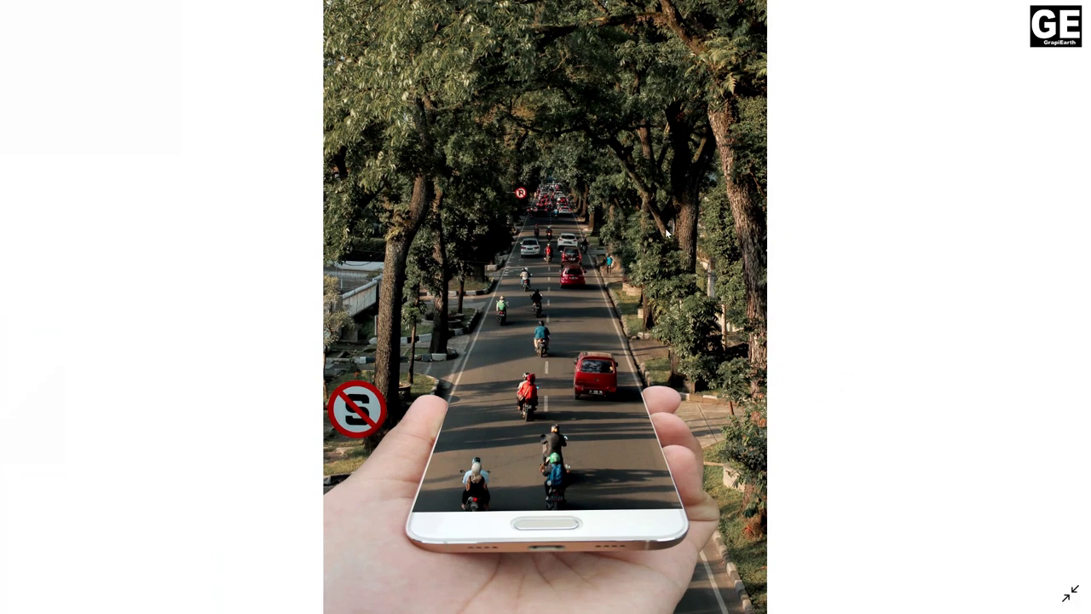
Step: Exit the full-screen preview of the finished phone-on-road image with Alt+F4
key(alt+F4)
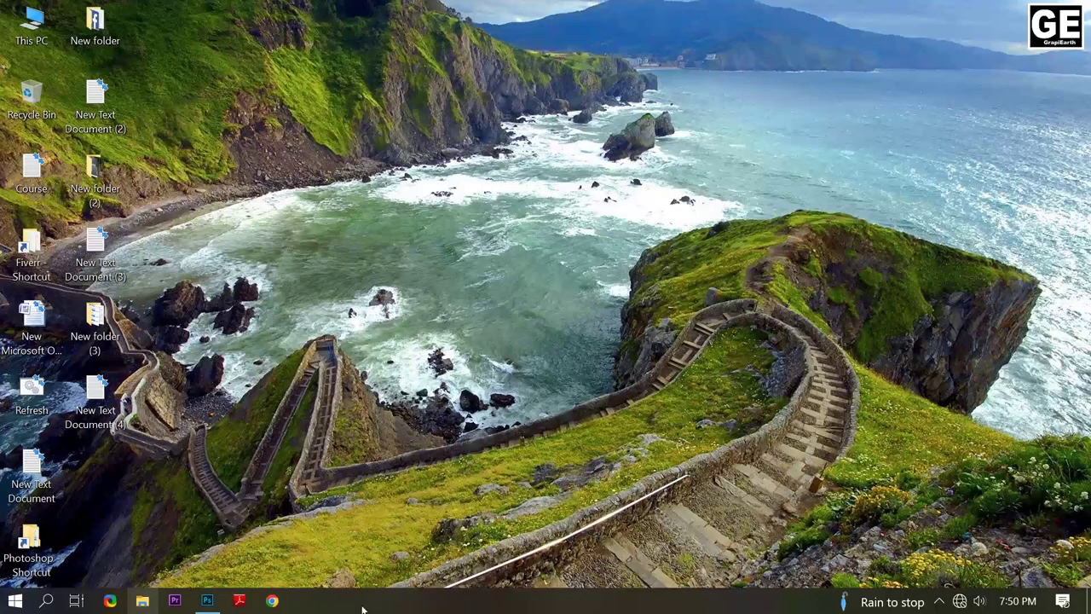
Step: Bring the Photoshop window holding the tree-lined road photo to the front
click(208, 601)
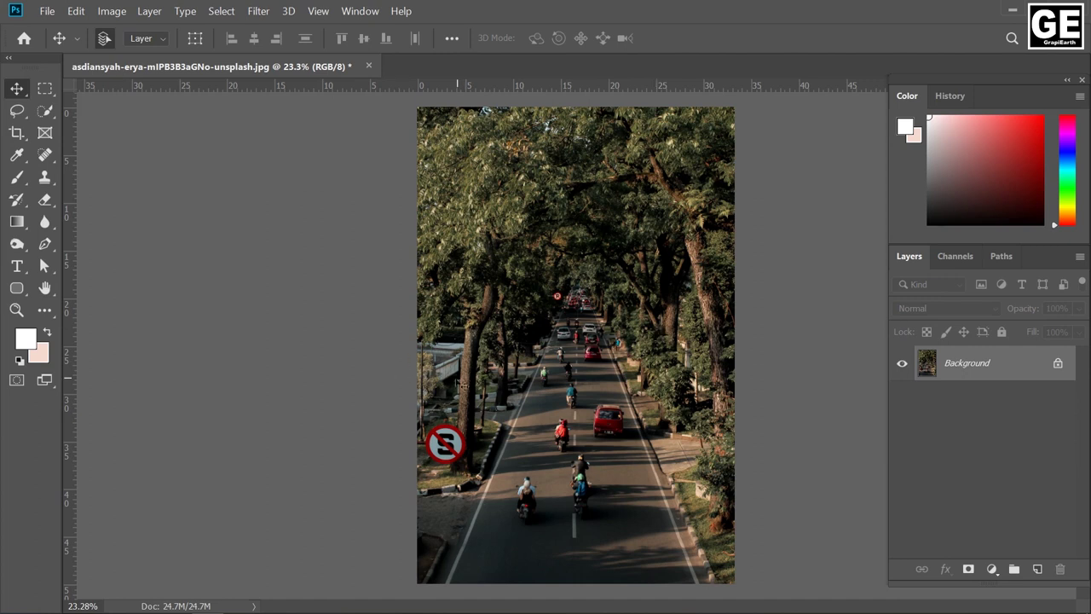
Step: Open IMG_20200917_140822 from New folder (2) as a second document
click(48, 11)
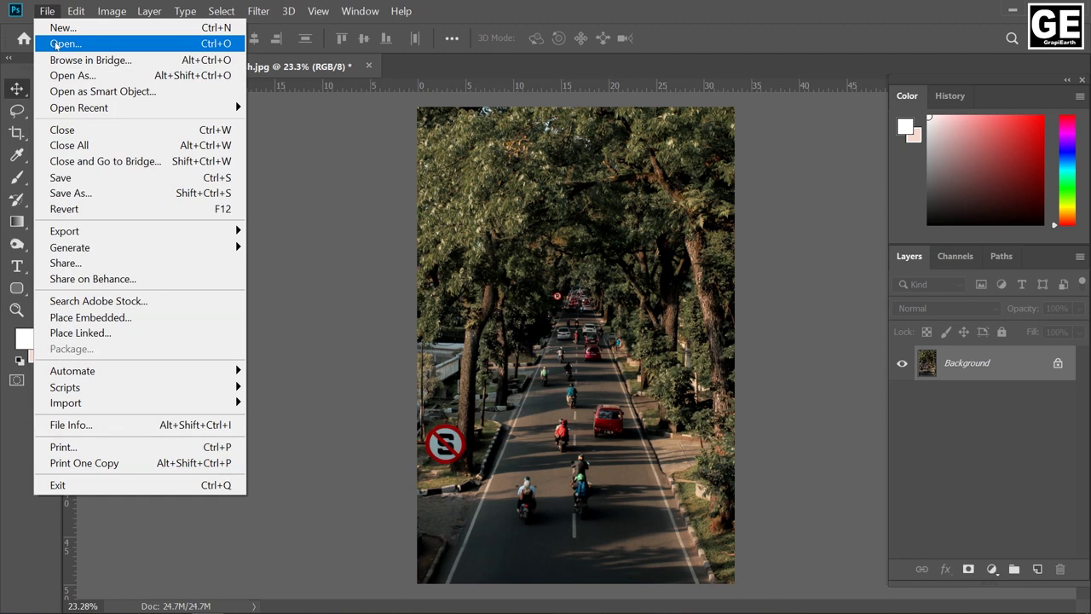
click(51, 42)
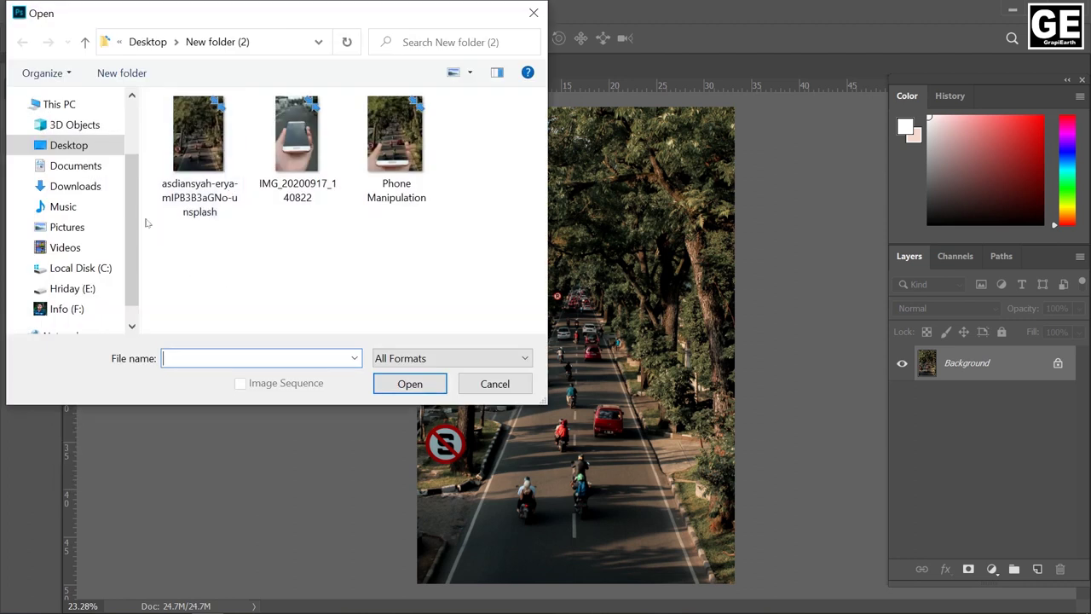
click(299, 154)
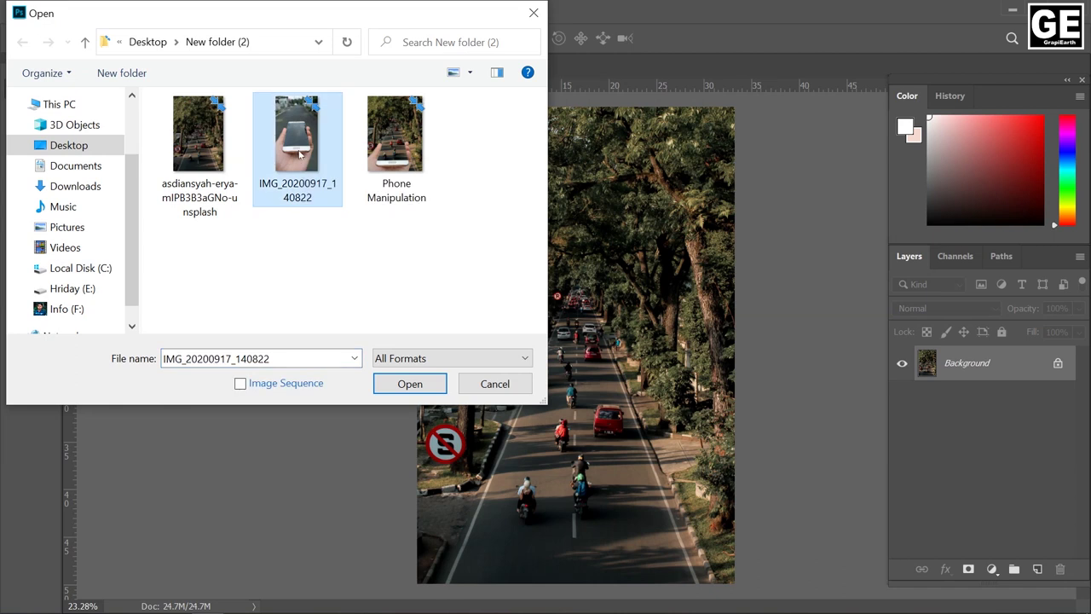
click(409, 383)
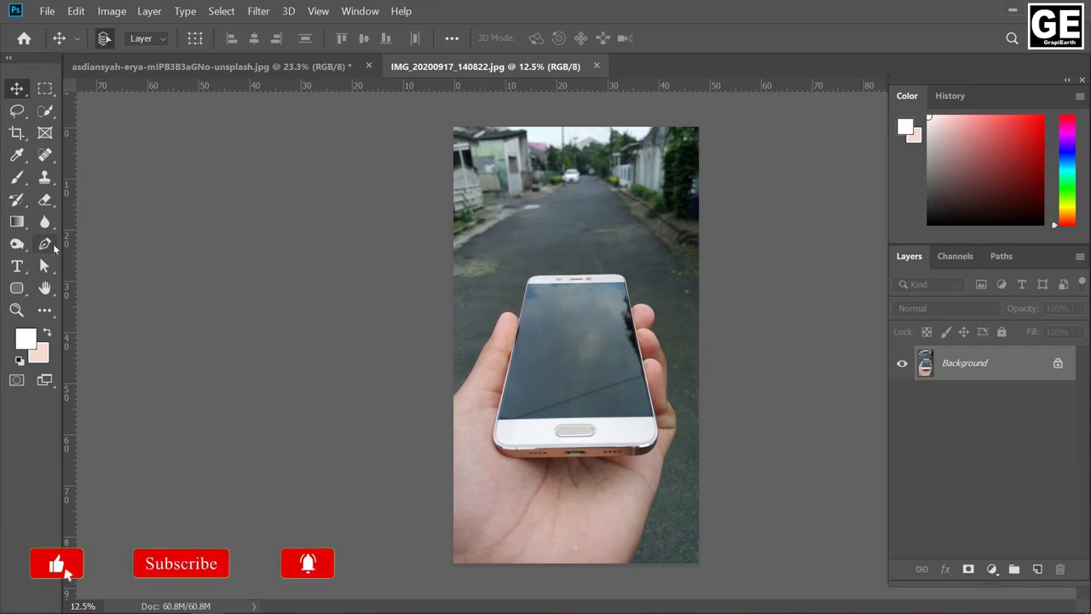
Step: Quick-select the phone's screen and body, extending over the whole hand
click(46, 110)
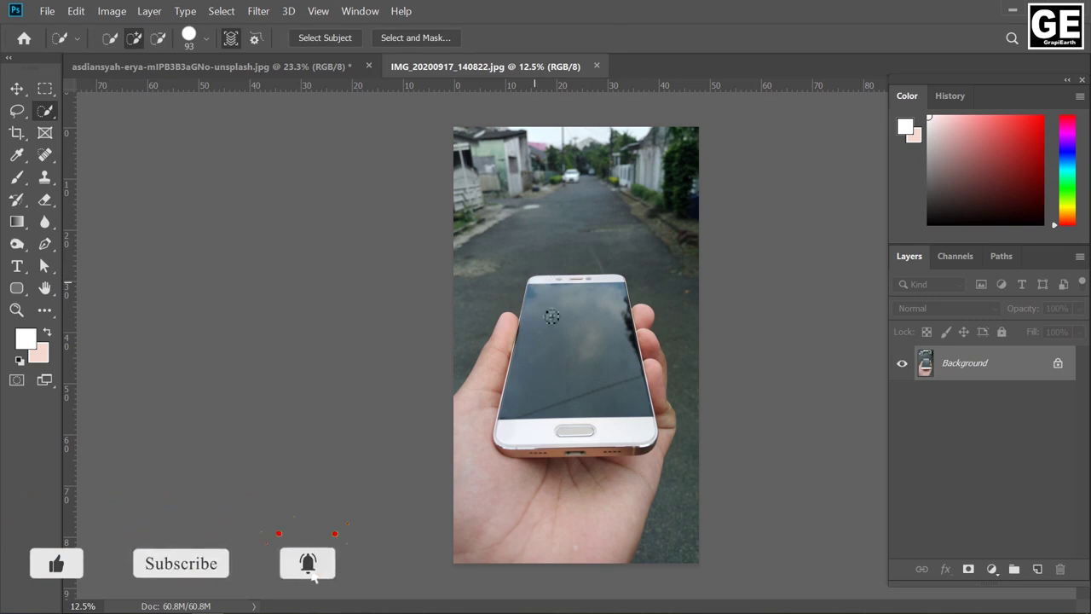
mouse_move(550, 316)
mouse_down()
mouse_move(594, 424)
mouse_move(641, 372)
mouse_up()
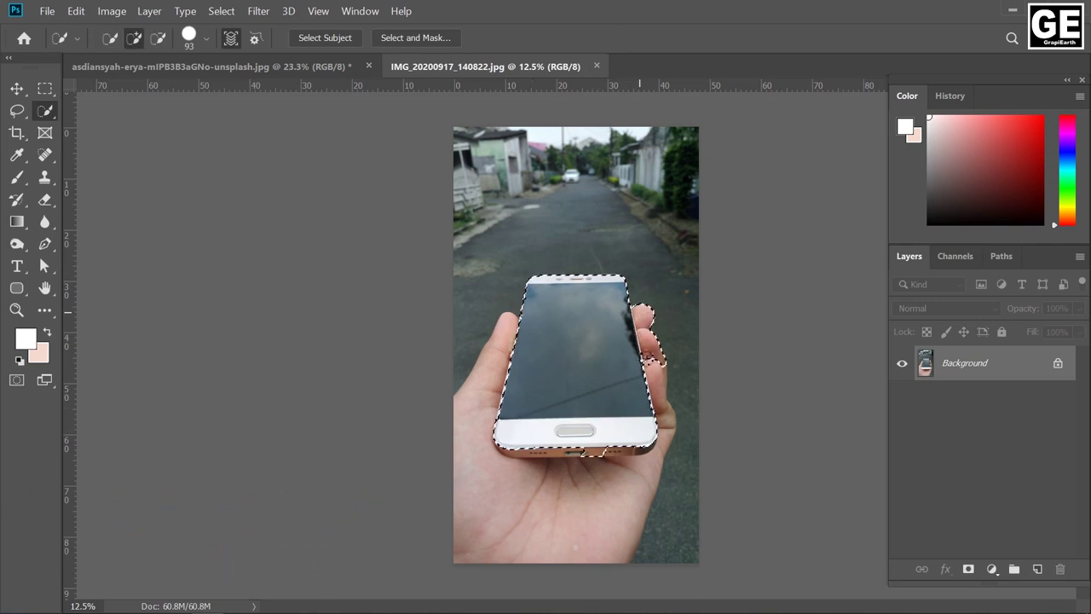
drag(662, 428, 618, 522)
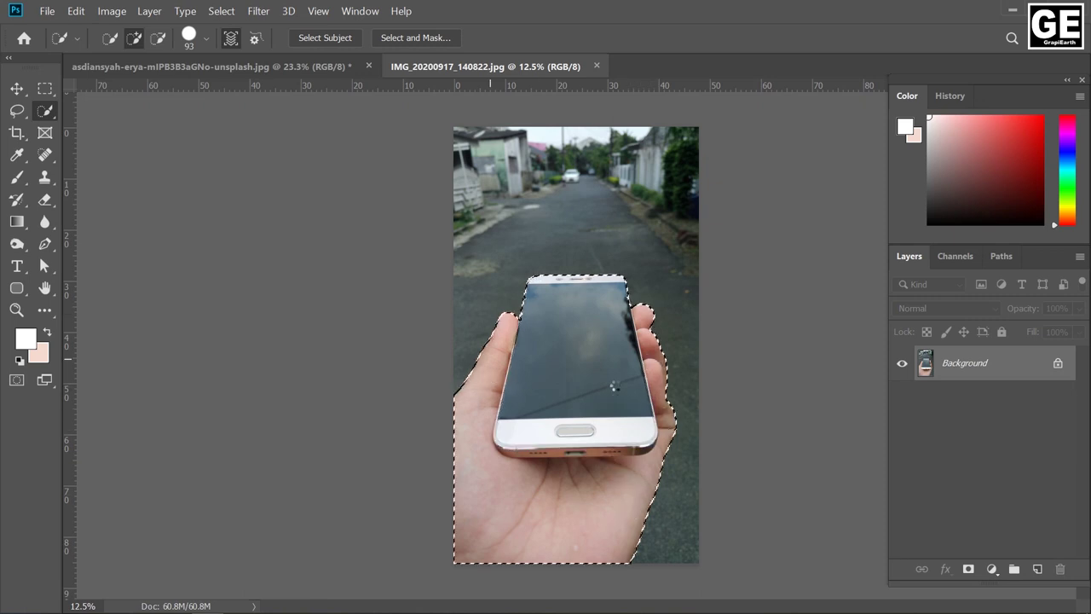
scroll(614, 388, up, 2)
scroll(580, 385, up, 2)
scroll(519, 388, down, 4)
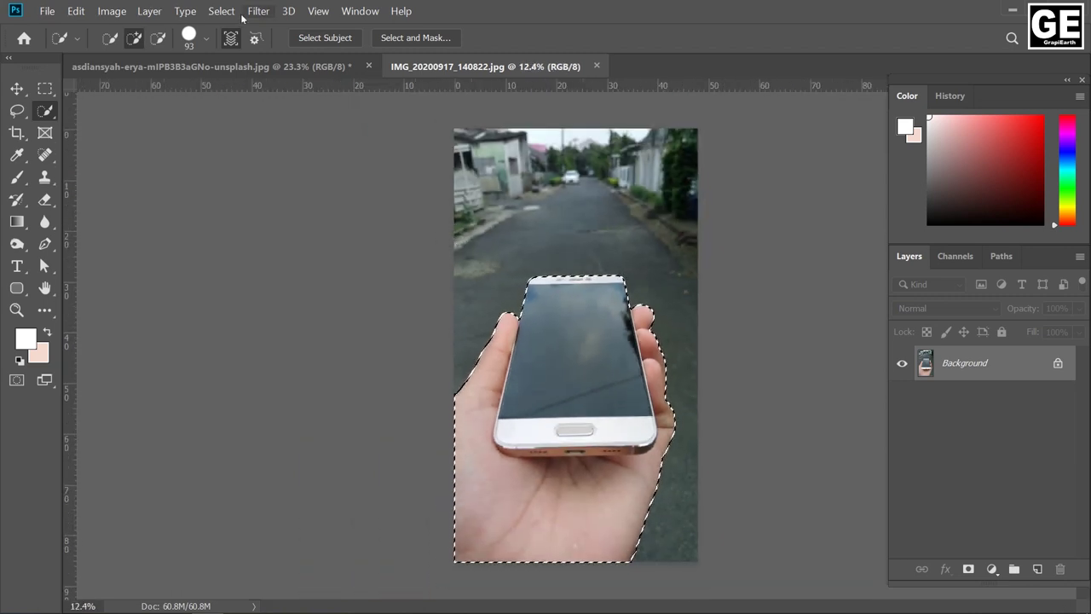
Step: Invert the selection, unlock the background, delete the street around the hand, and deselect
click(221, 11)
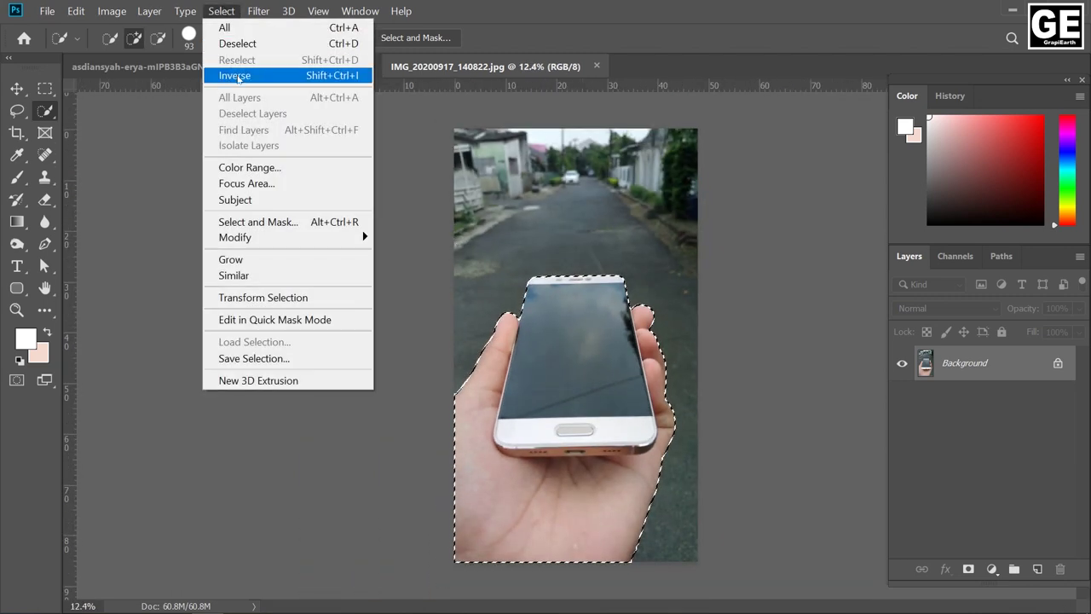
click(236, 76)
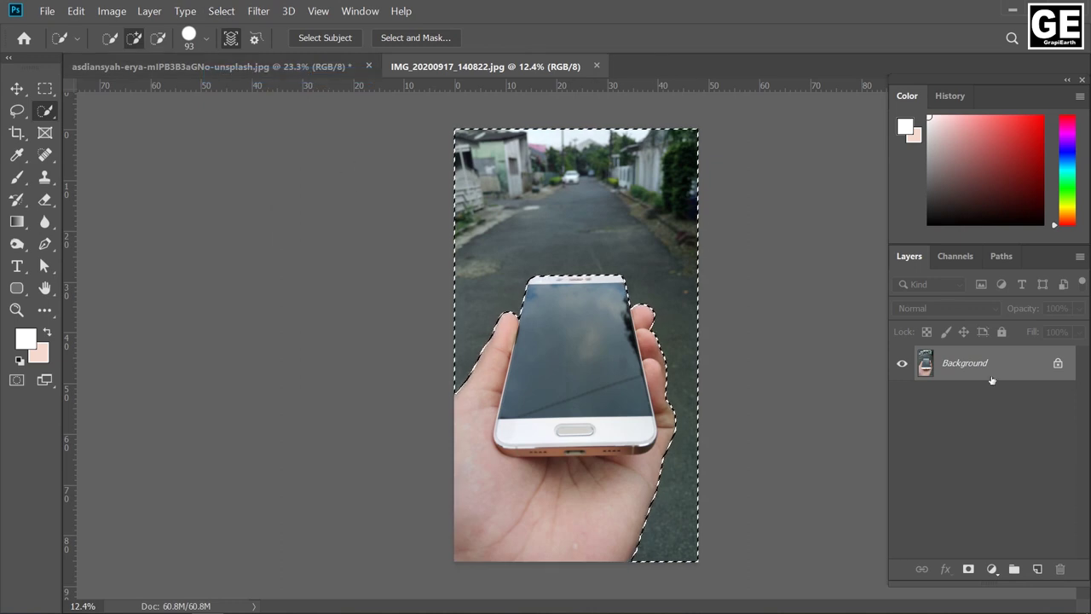
click(1058, 365)
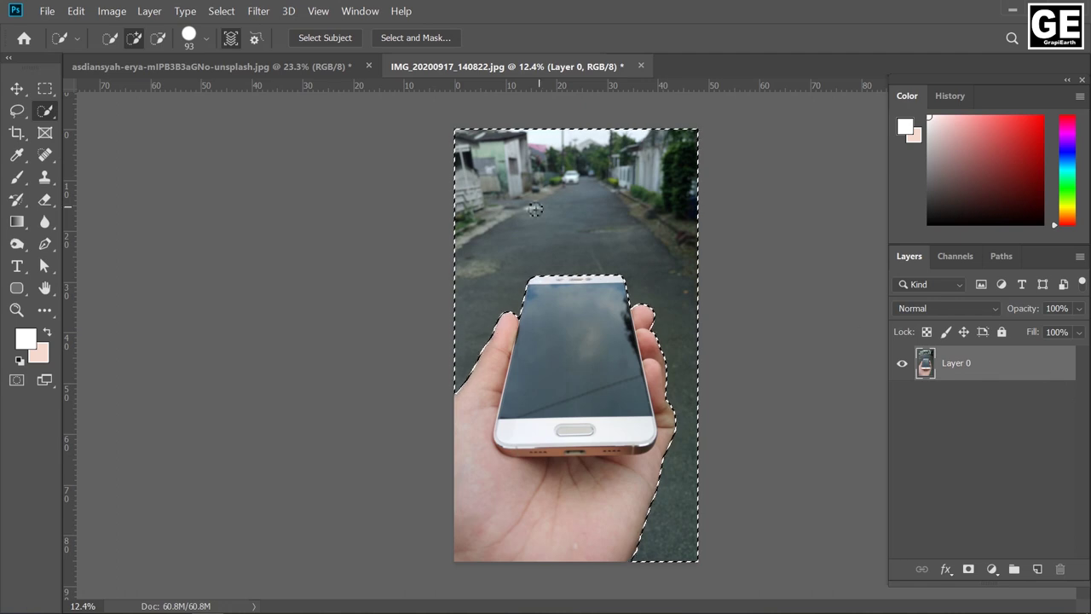
key(Delete)
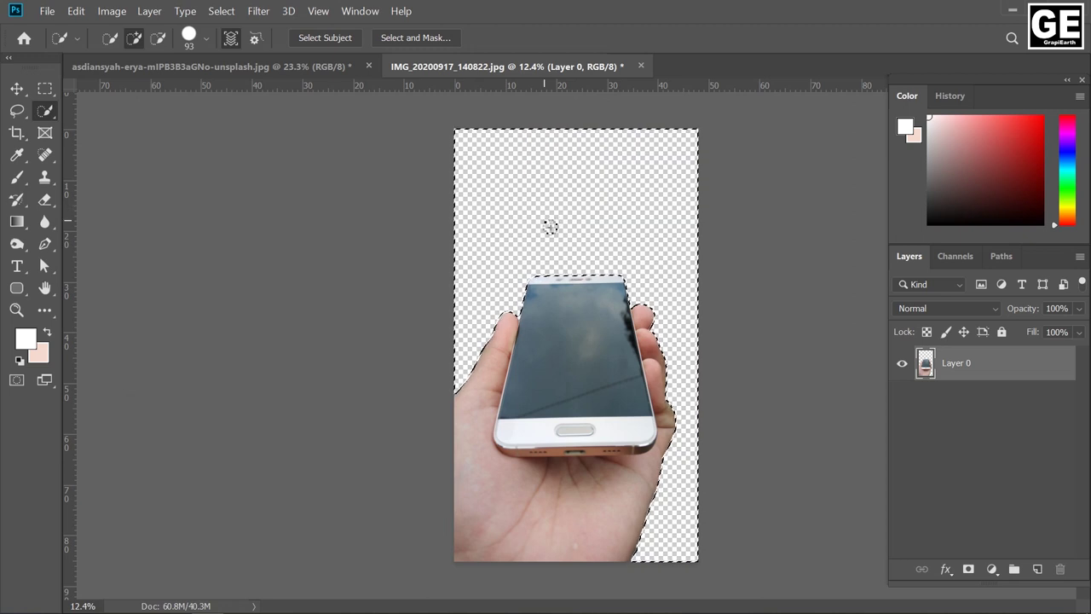
click(222, 11)
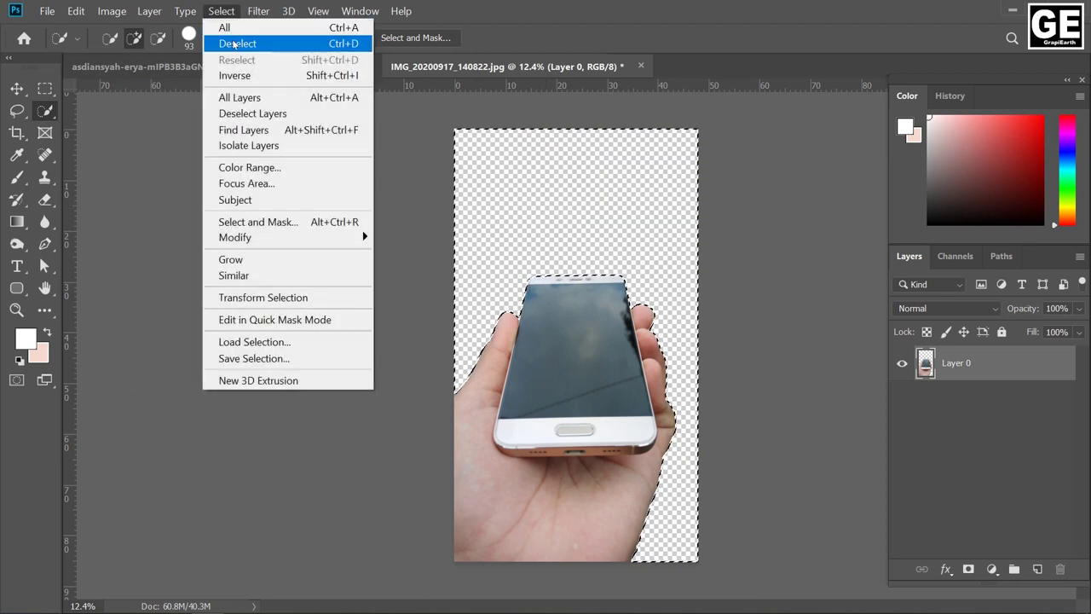
click(244, 44)
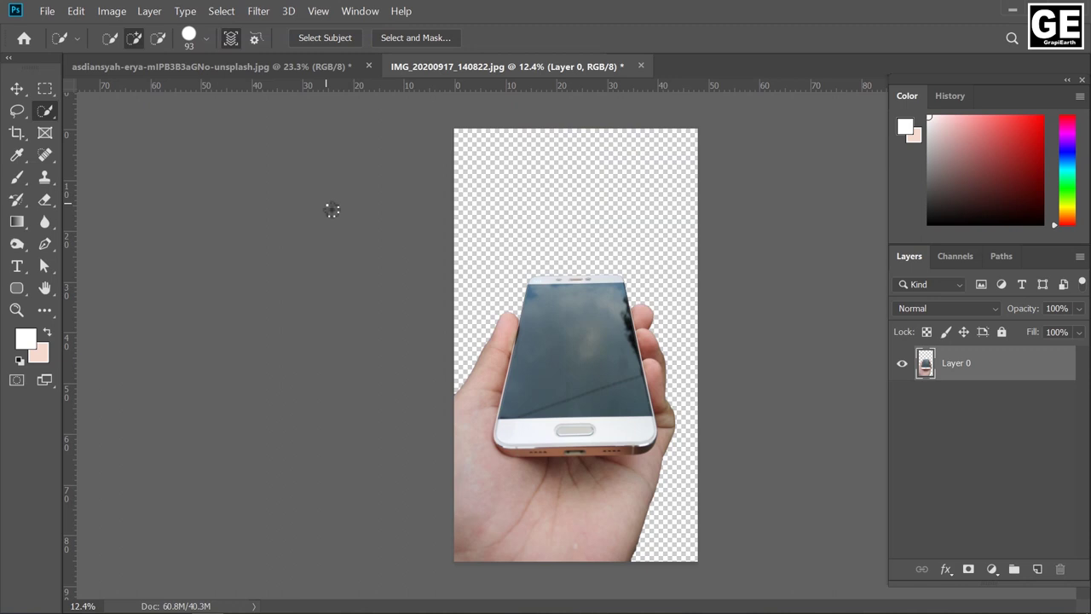
Step: Drag the cut-out hand-and-phone layer into the tree-lined road document
click(17, 88)
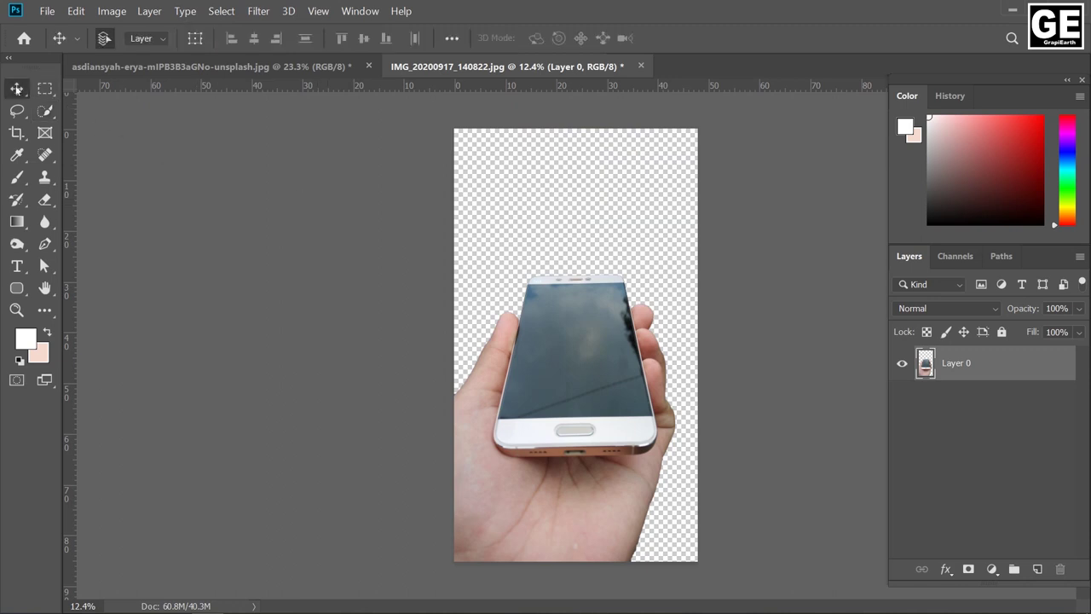
mouse_move(595, 360)
mouse_down()
mouse_move(328, 68)
mouse_move(523, 346)
mouse_up()
drag(553, 395, 556, 397)
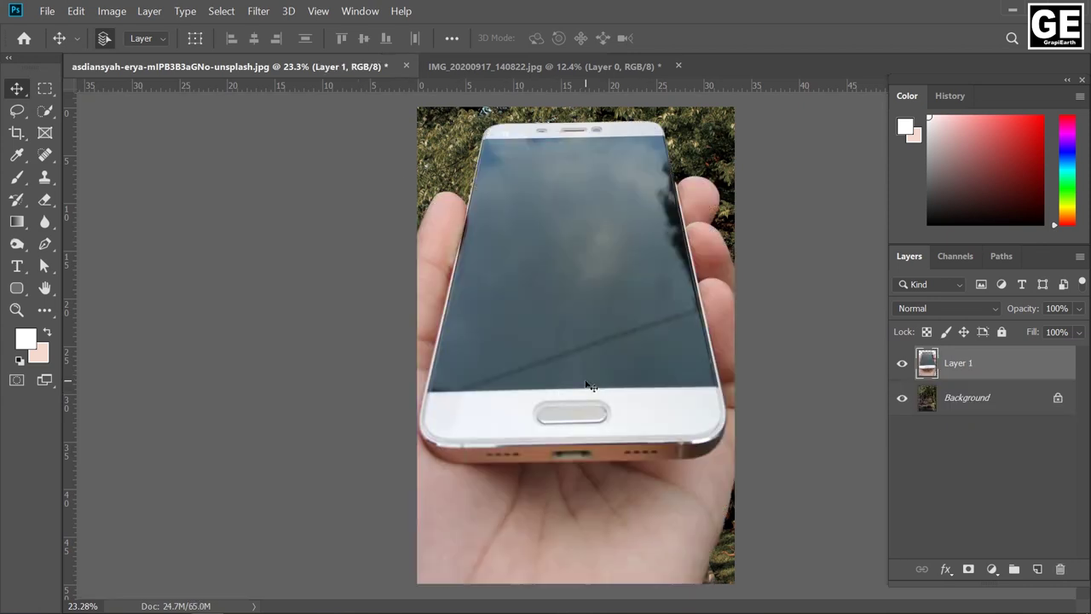
Step: Free-transform the phone layer to about half size over the road's lower middle
key(ctrl+t)
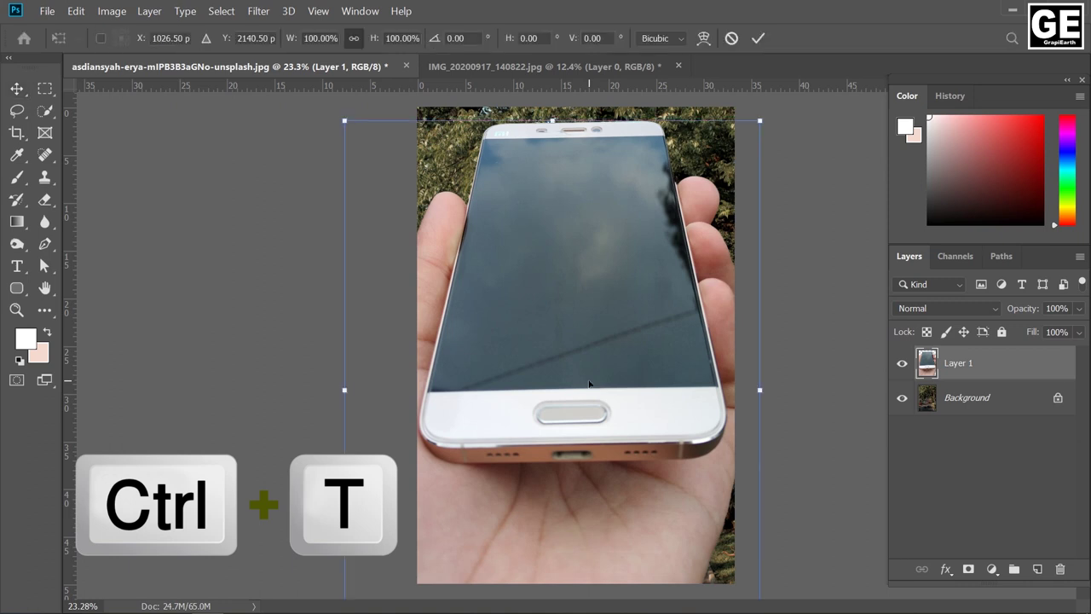
mouse_move(763, 394)
mouse_down()
mouse_move(639, 394)
mouse_move(491, 452)
mouse_move(579, 509)
mouse_move(563, 518)
mouse_up()
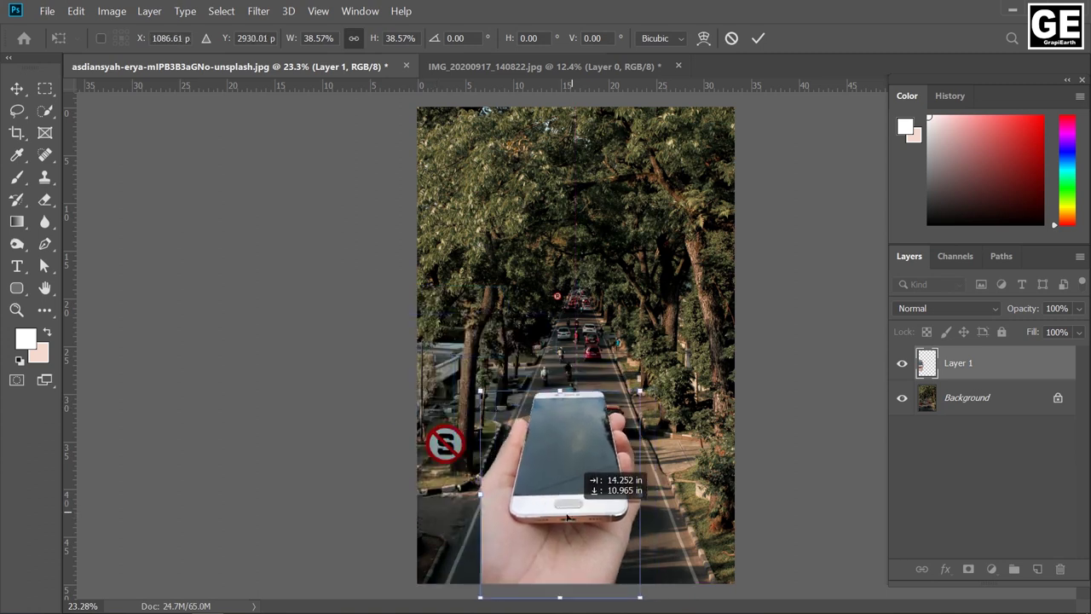
drag(630, 496, 668, 496)
drag(606, 451, 602, 437)
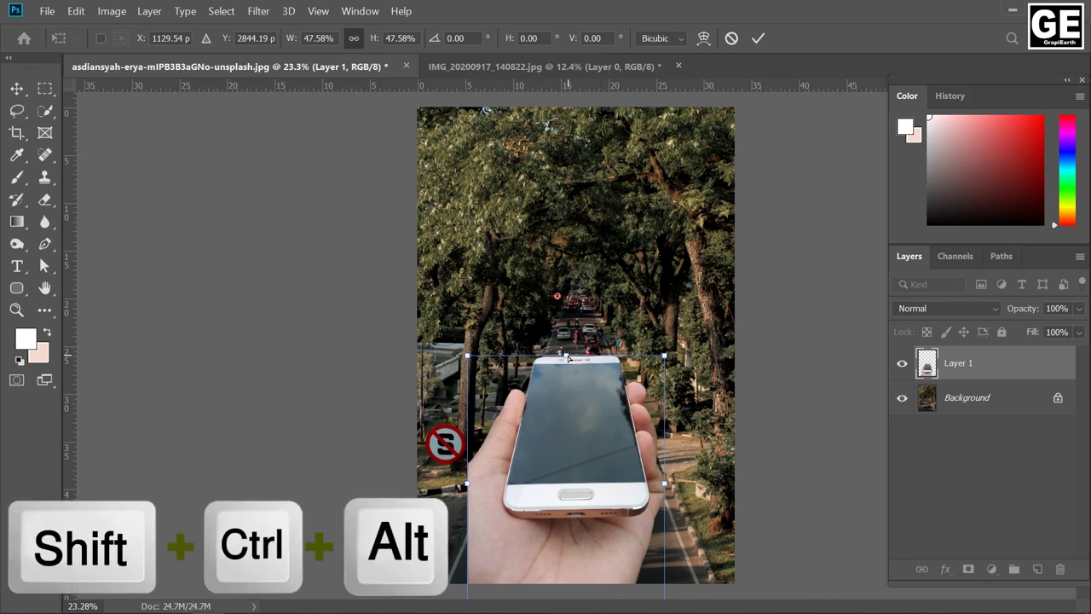
Step: Pull the top edge down and the right edge out to shorten and widen the phone
drag(568, 367, 564, 366)
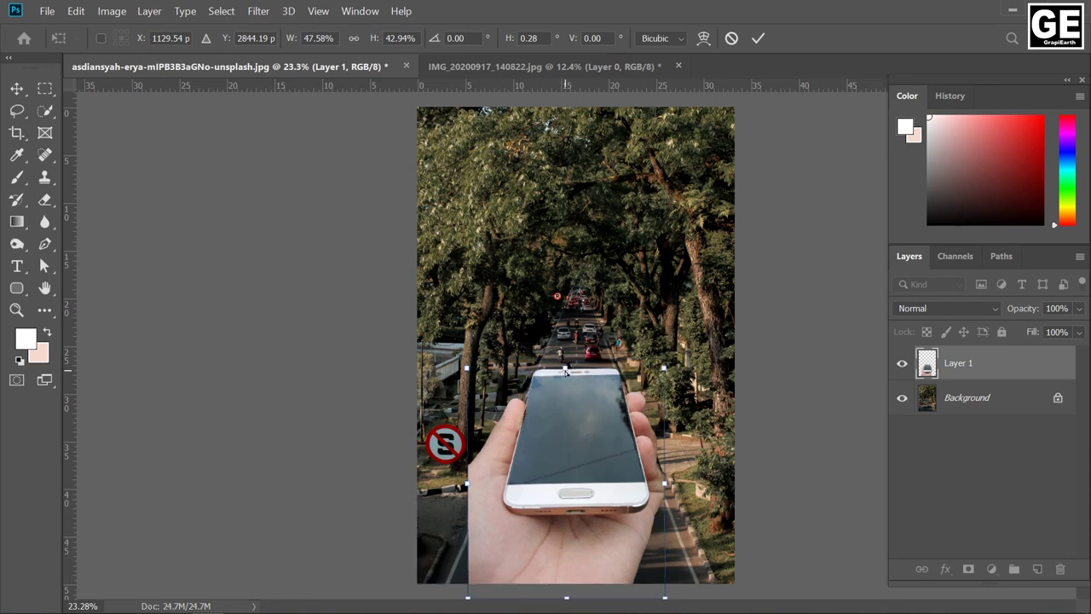
drag(566, 371, 566, 380)
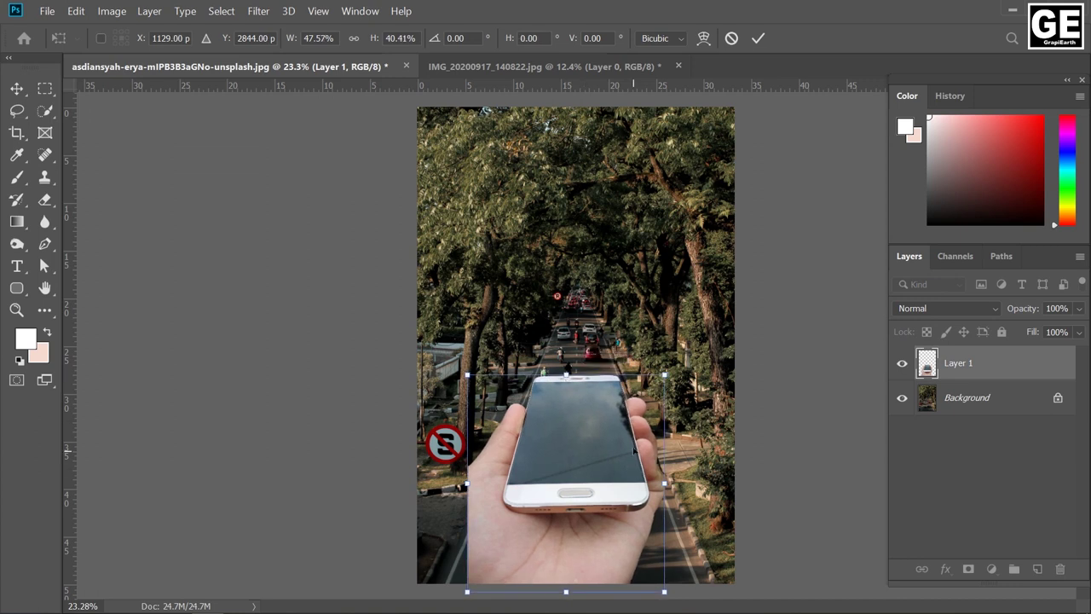
drag(664, 482, 669, 483)
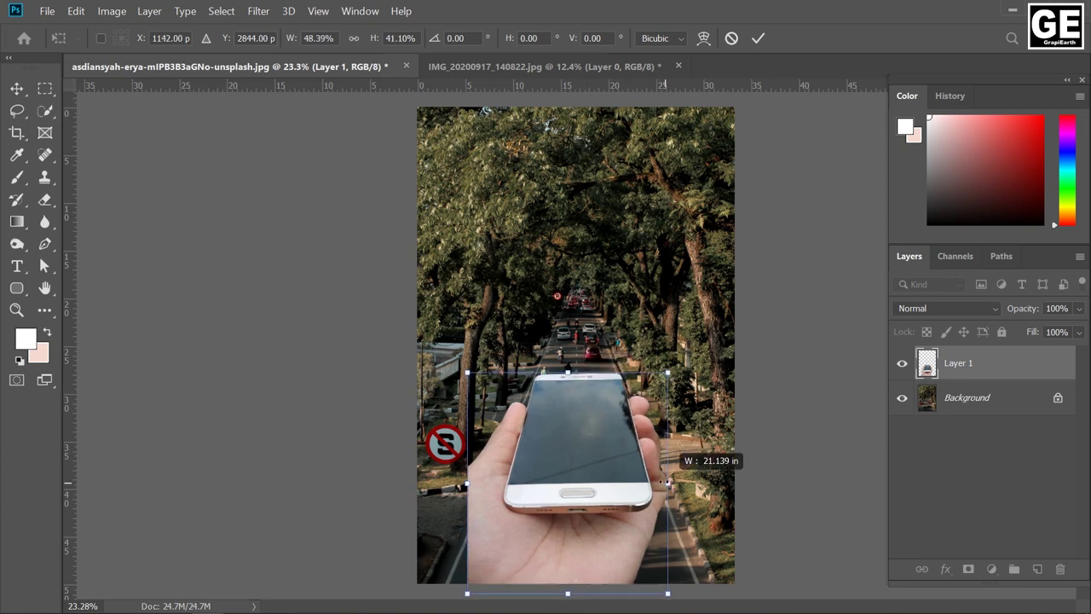
Step: Nudge the phone up and right and trim it from the lower and top-left corners
scroll(639, 460, up, 1)
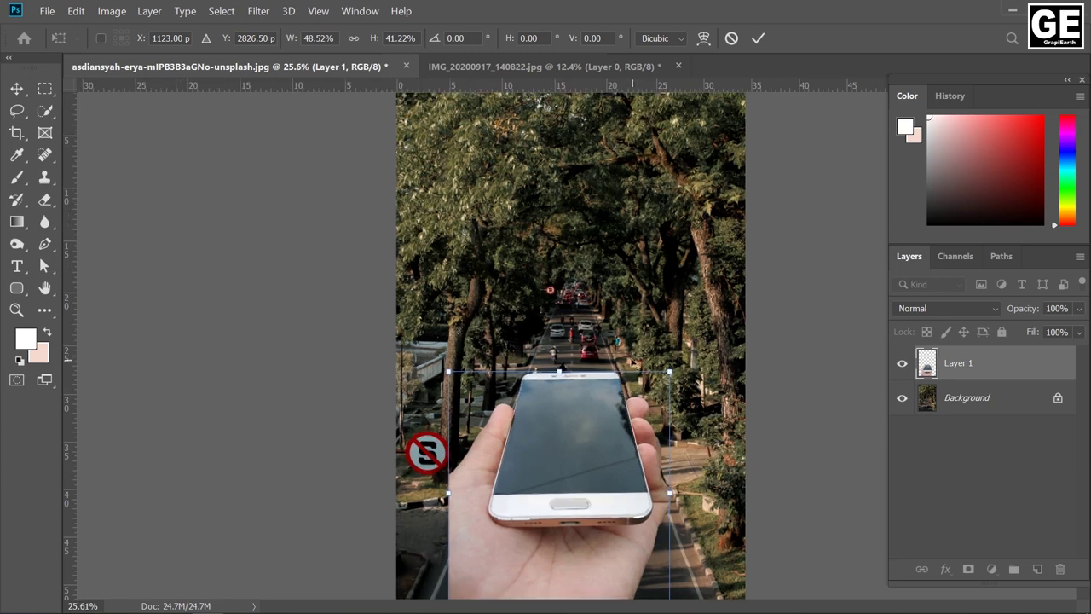
scroll(623, 430, up, 1)
scroll(607, 412, up, 2)
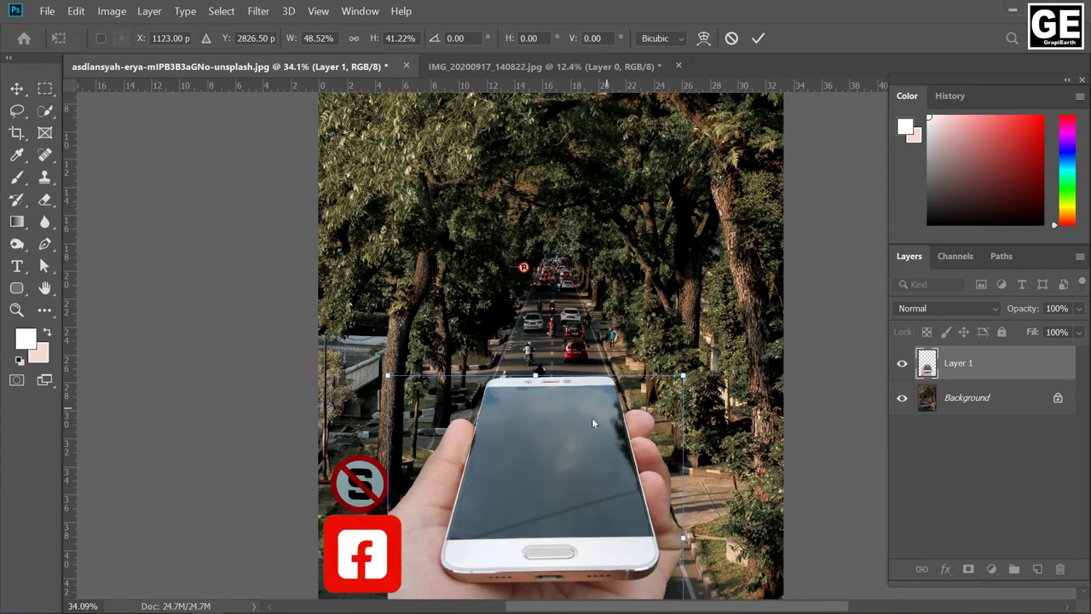
scroll(590, 426, up, 1)
scroll(592, 429, up, 1)
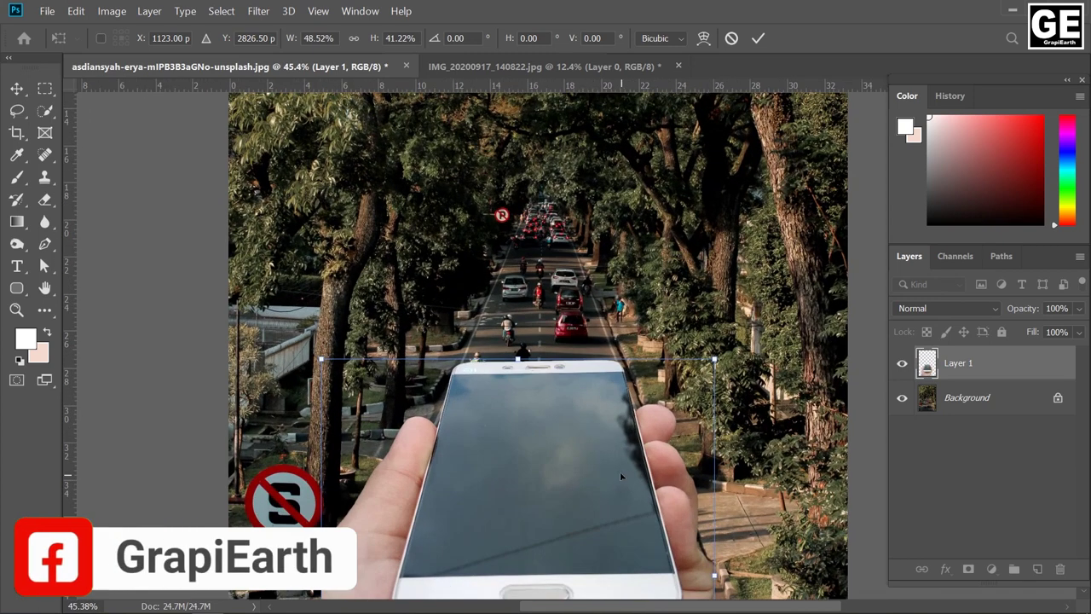
drag(555, 372, 560, 362)
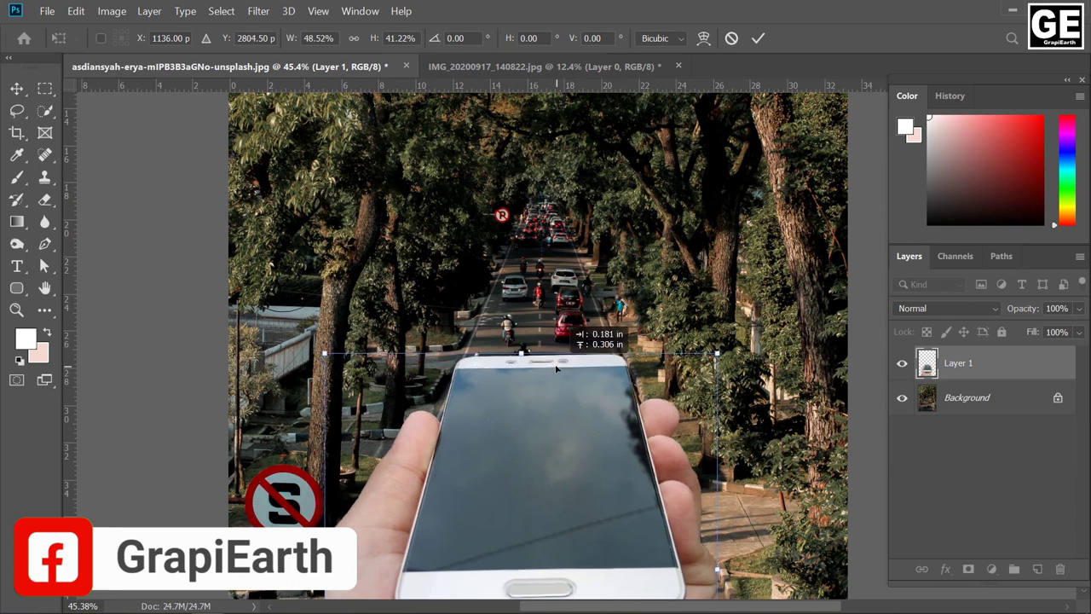
drag(719, 569, 712, 567)
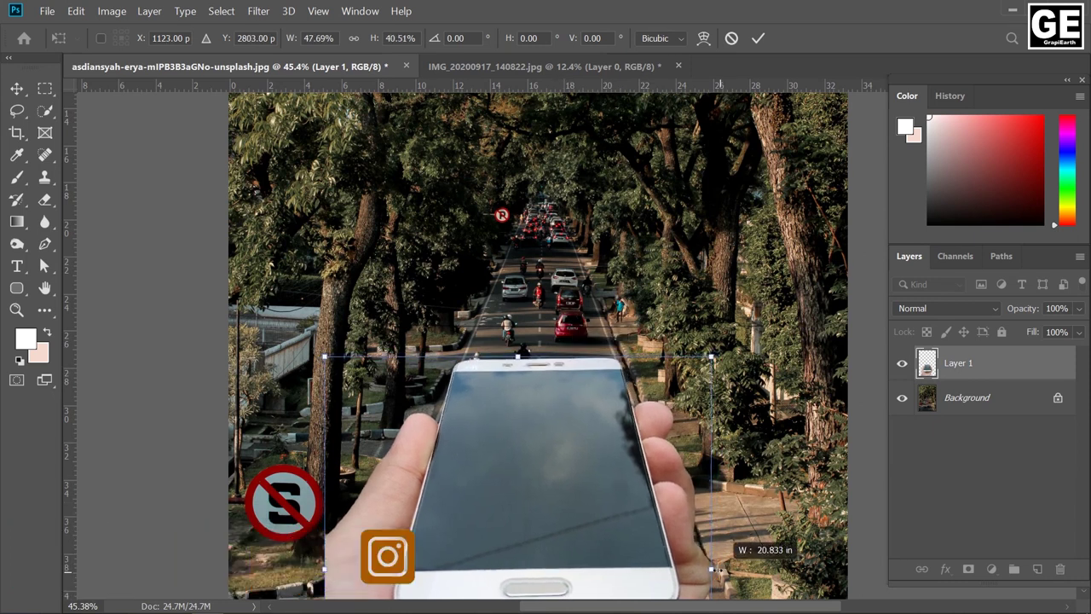
drag(325, 356, 331, 360)
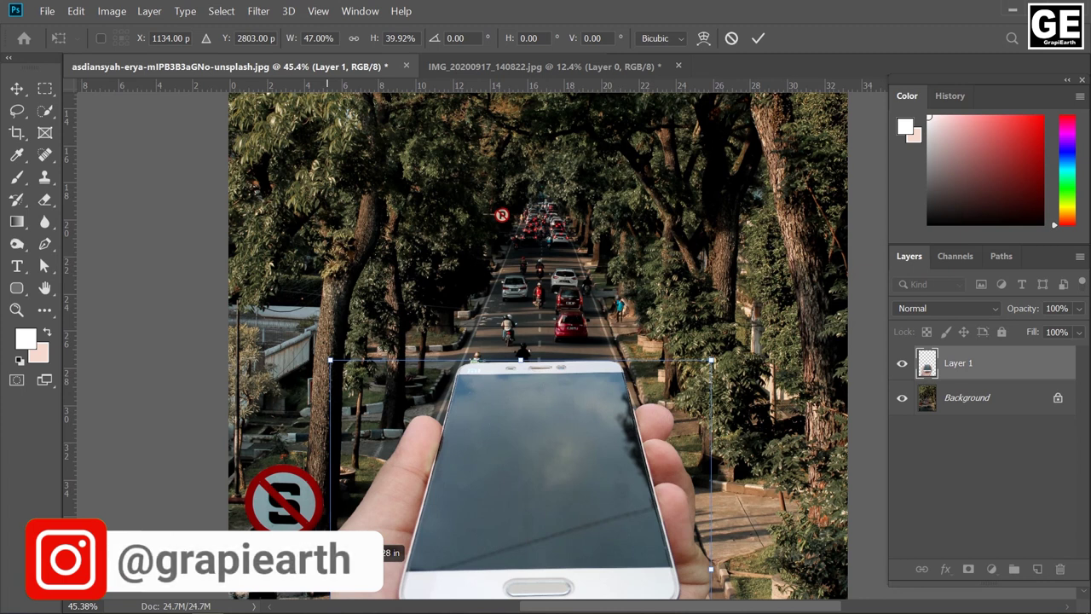
Step: Commit the Free Transform and zoom back out over the street scene
scroll(659, 552, down, 5)
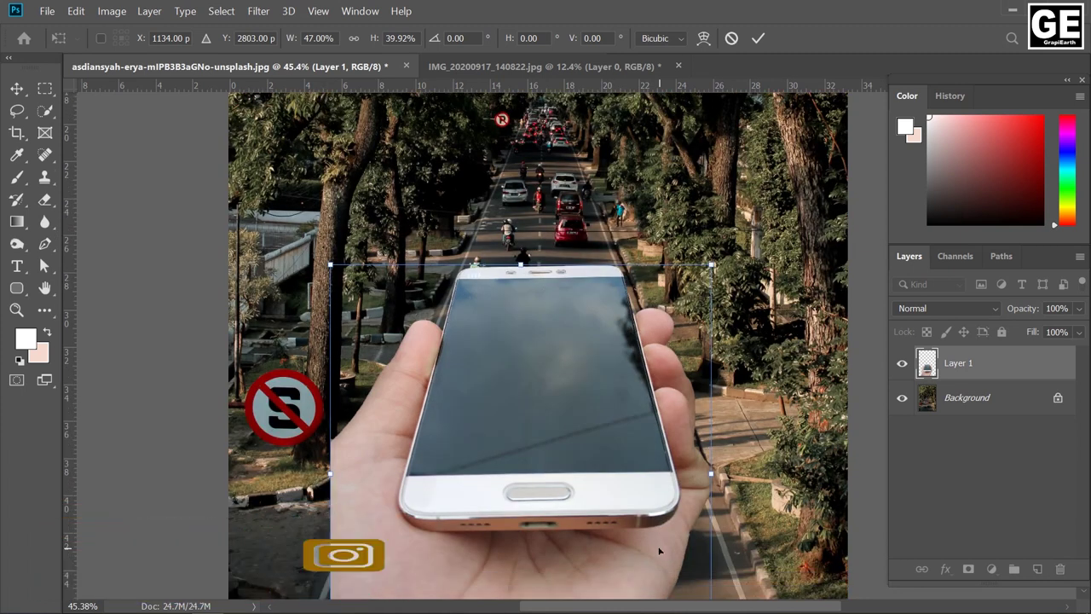
click(761, 40)
scroll(633, 316, down, 3)
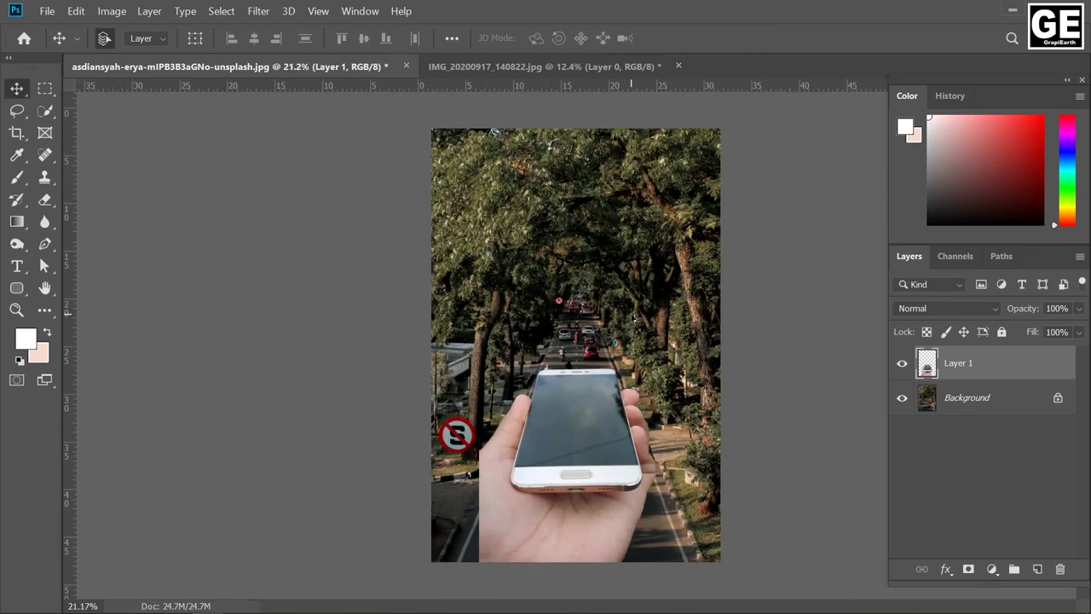
scroll(632, 317, down, 2)
scroll(507, 433, up, 1)
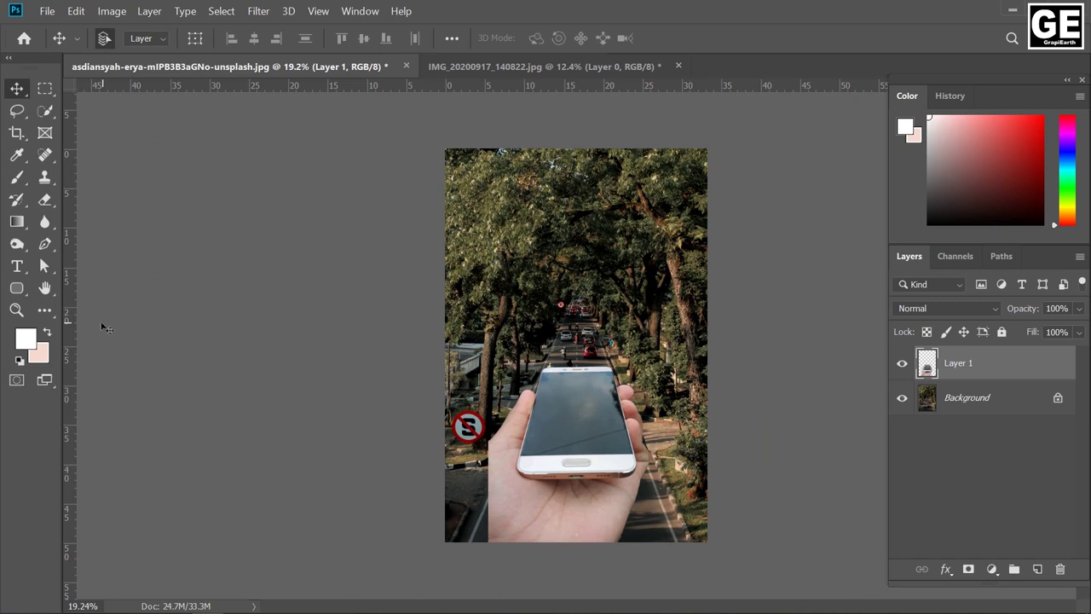
Step: Set the Pen tool to Path mode and zoom in on the phone screen
click(45, 244)
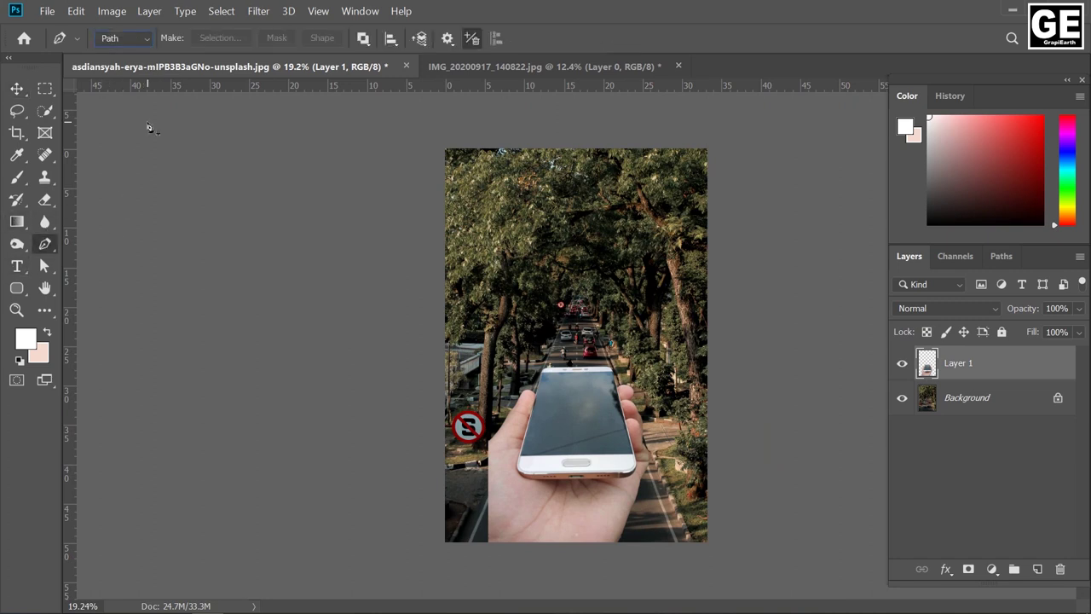
click(117, 39)
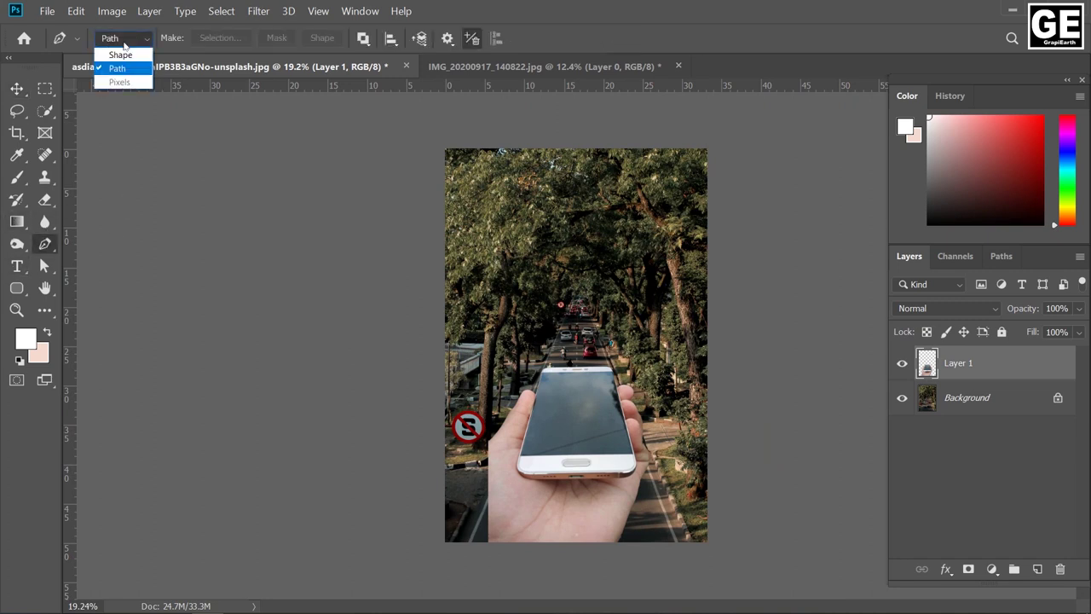
click(115, 68)
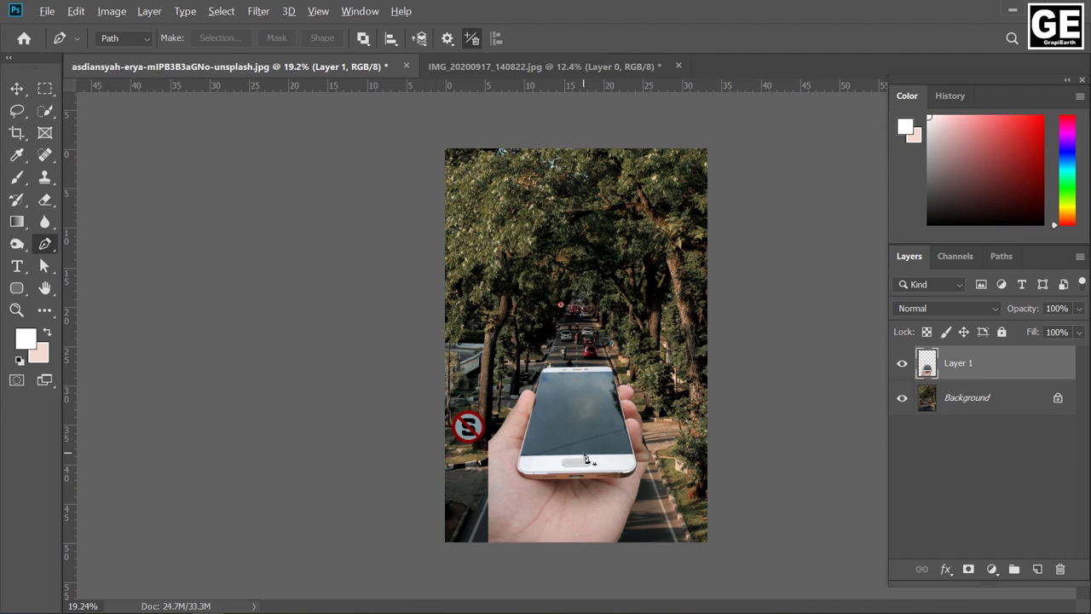
scroll(585, 458, up, 1)
scroll(588, 465, up, 1)
scroll(467, 497, up, 1)
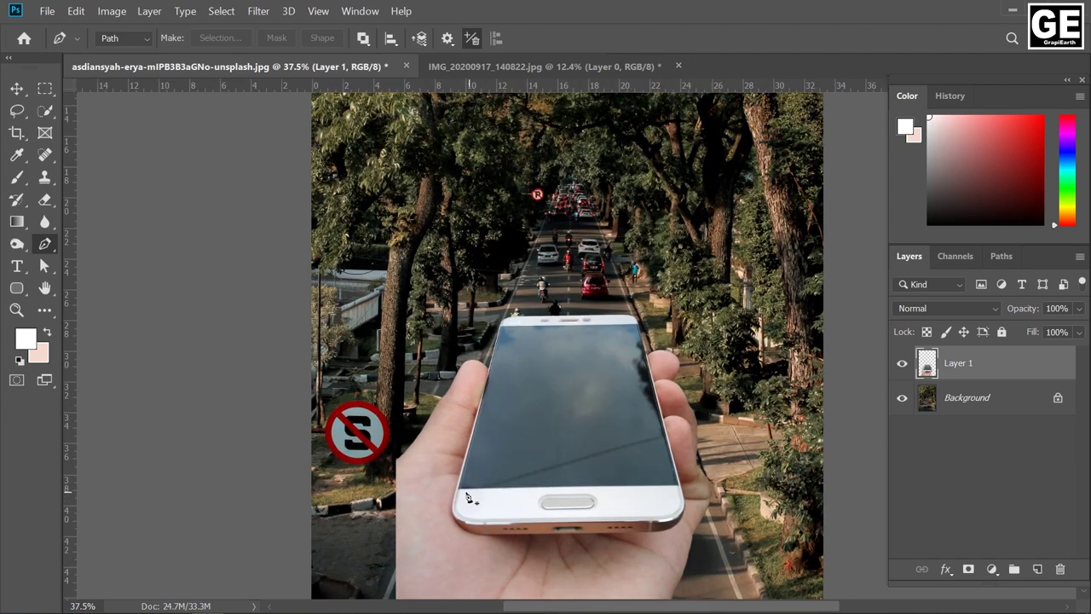
Step: Trace the screen corners into a closed path and convert it into a selection
click(457, 492)
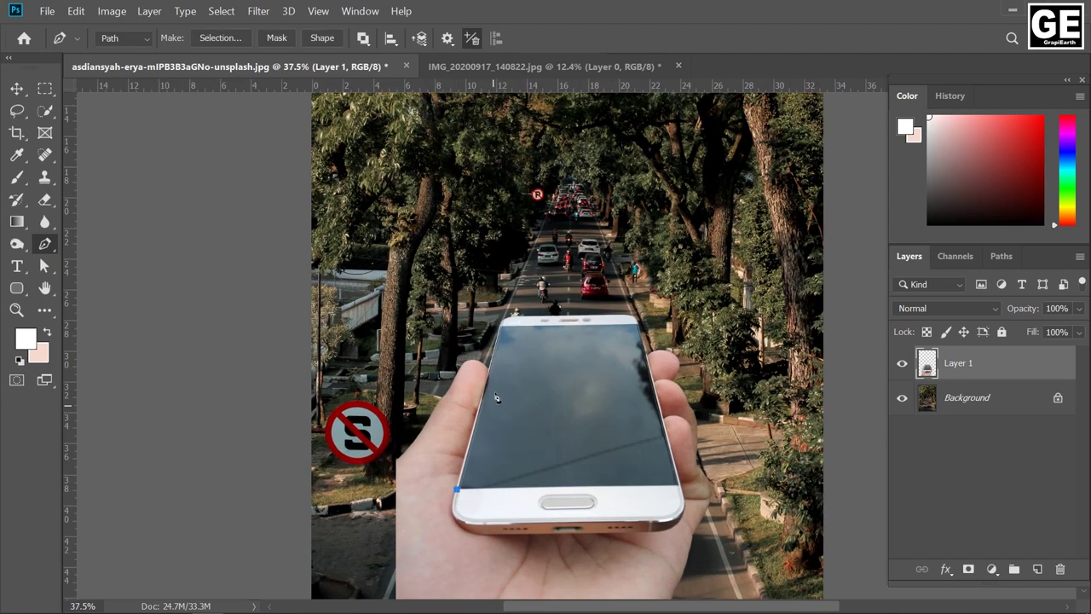
click(504, 320)
click(635, 315)
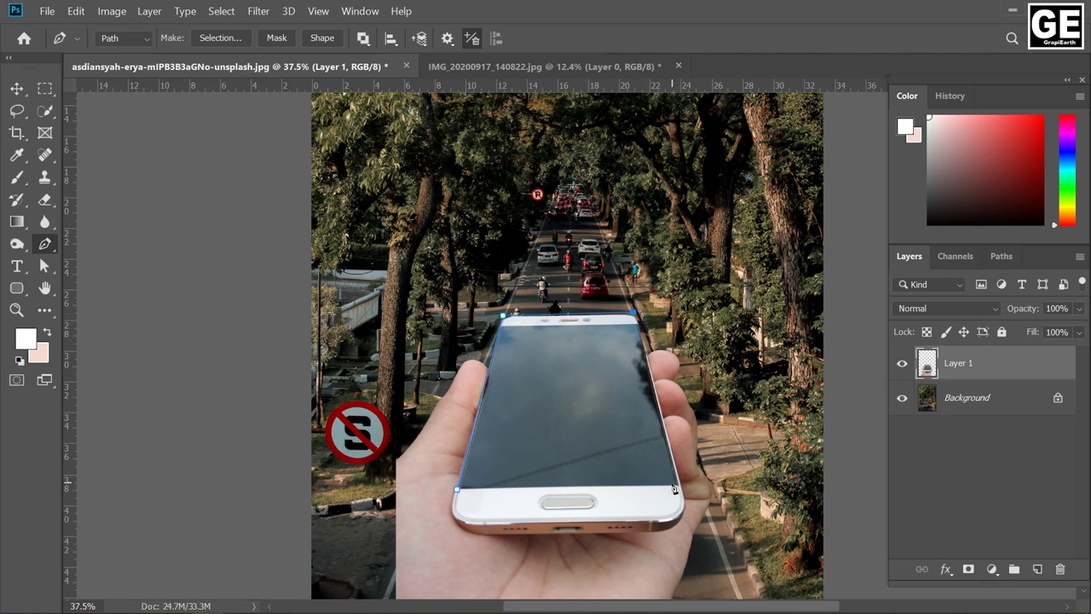
click(457, 491)
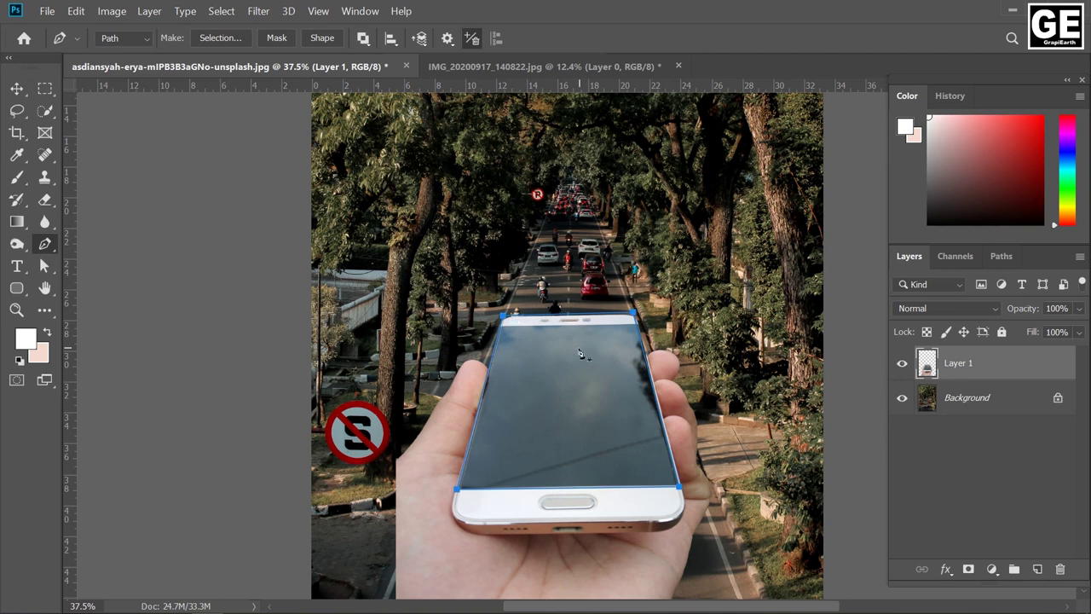
right_click(580, 353)
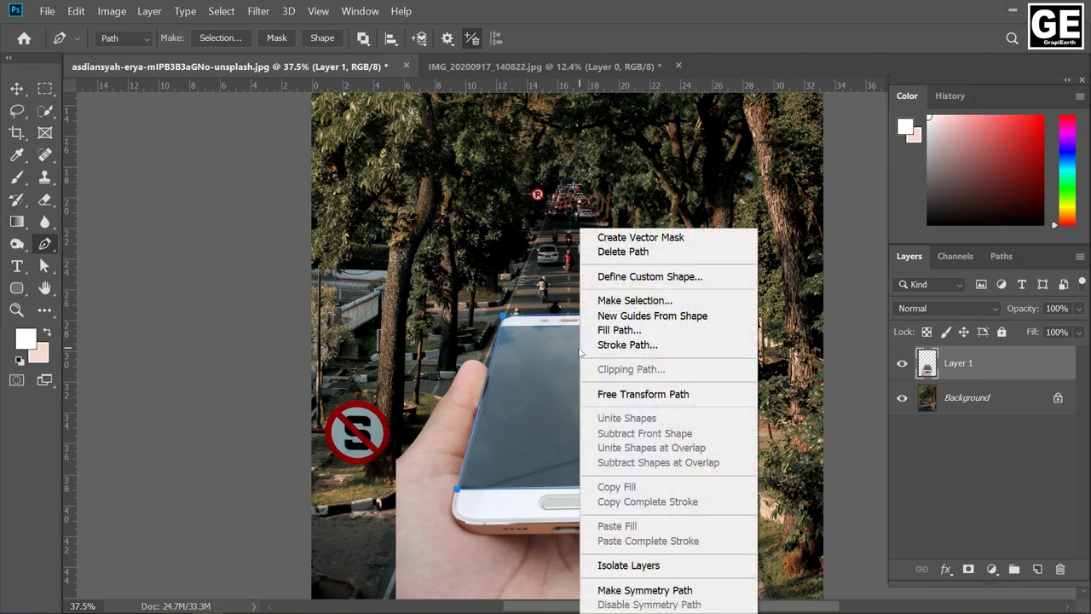
click(639, 302)
click(627, 144)
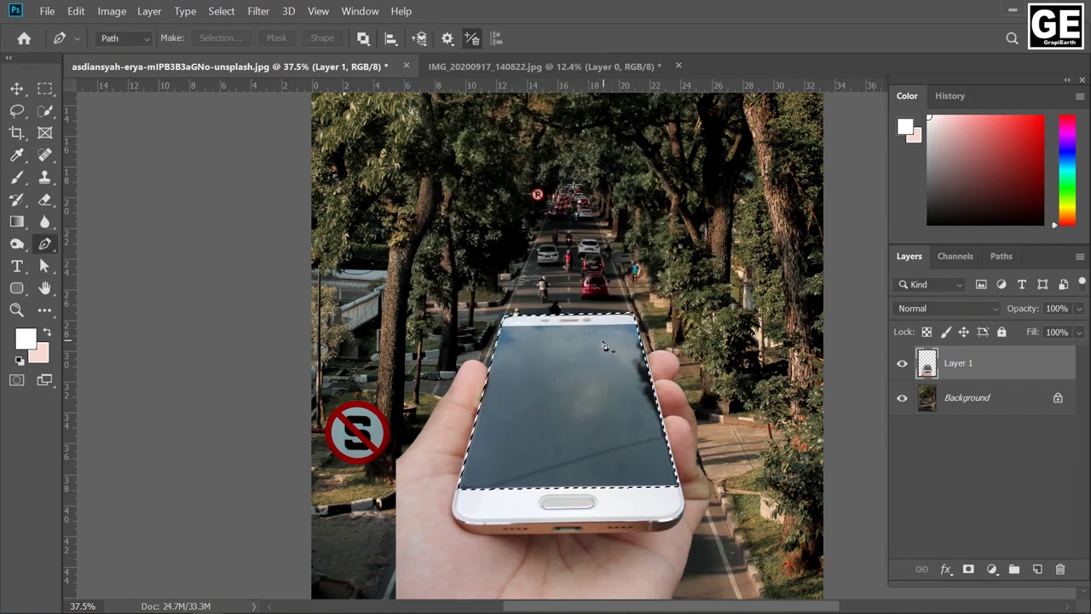
Step: Delete the selected screen pixels on Layer 1 and deselect, revealing the road
key(Delete)
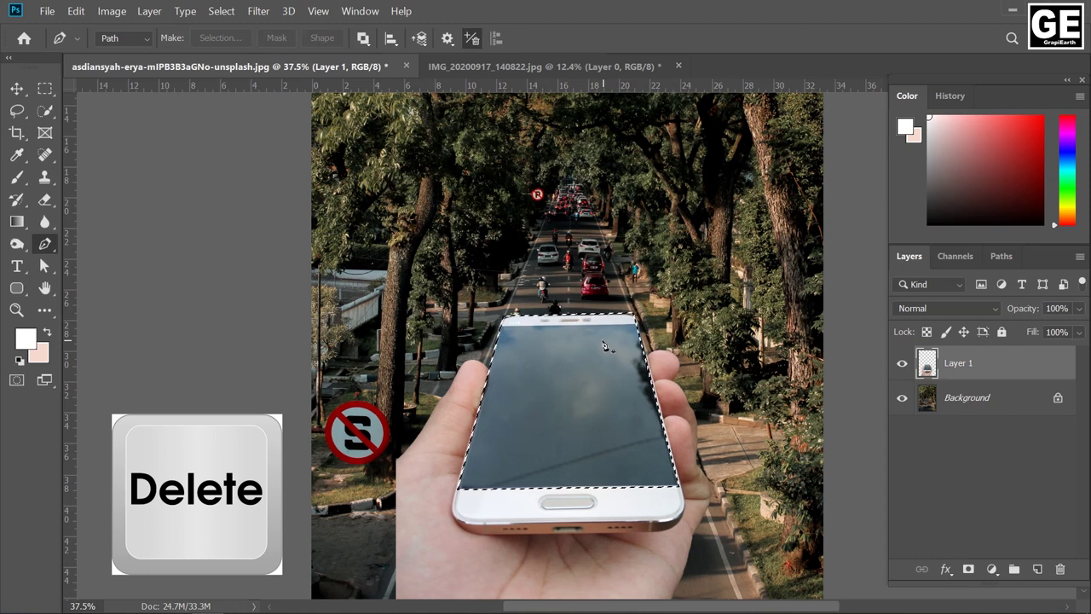
key(Delete)
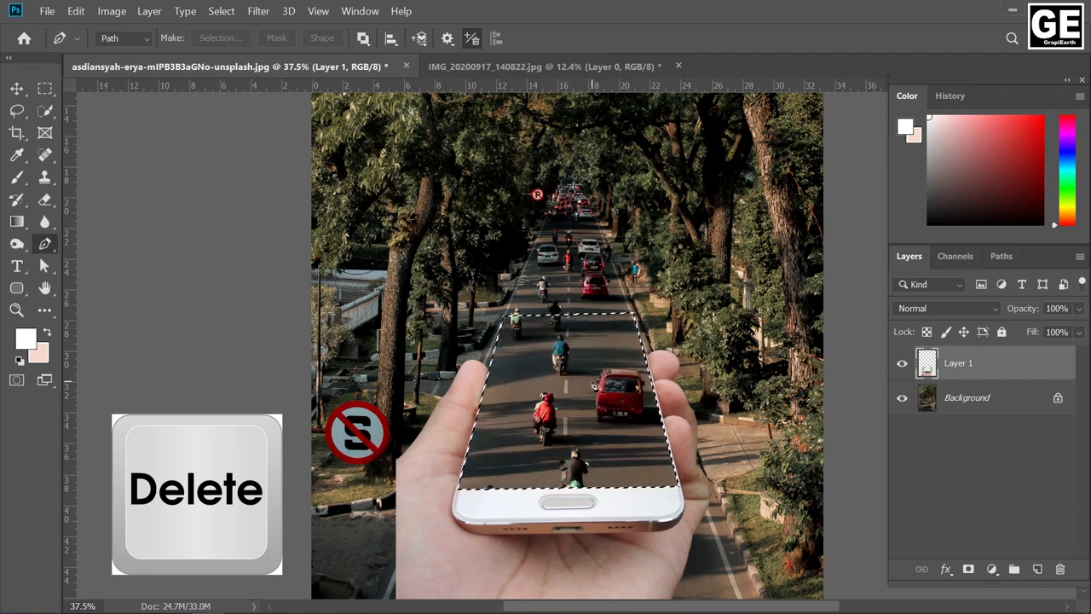
click(221, 11)
click(236, 41)
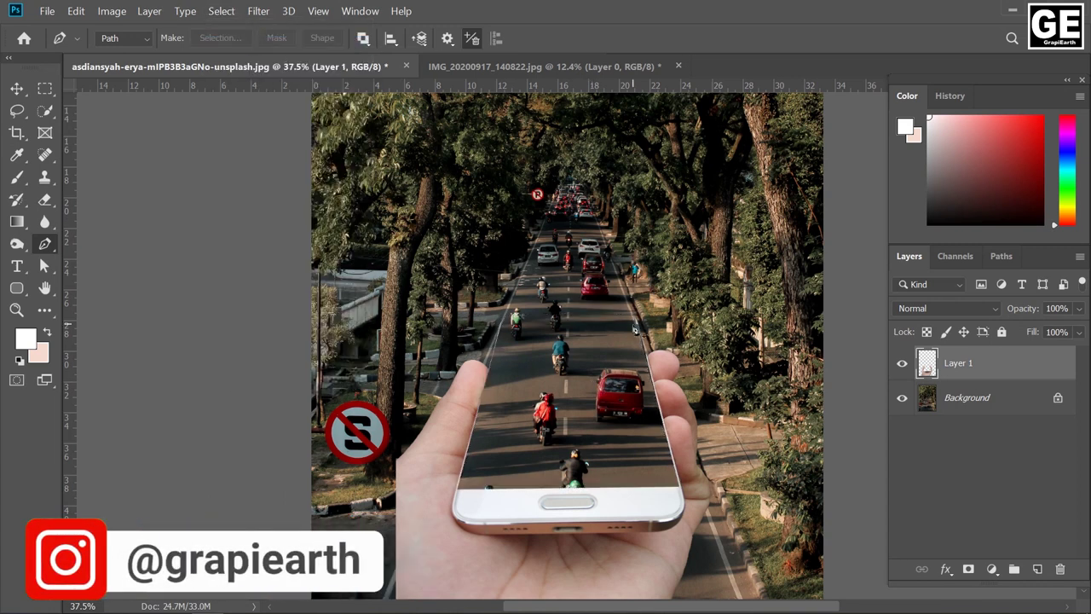
scroll(633, 329, down, 2)
scroll(622, 358, down, 3)
scroll(610, 391, up, 4)
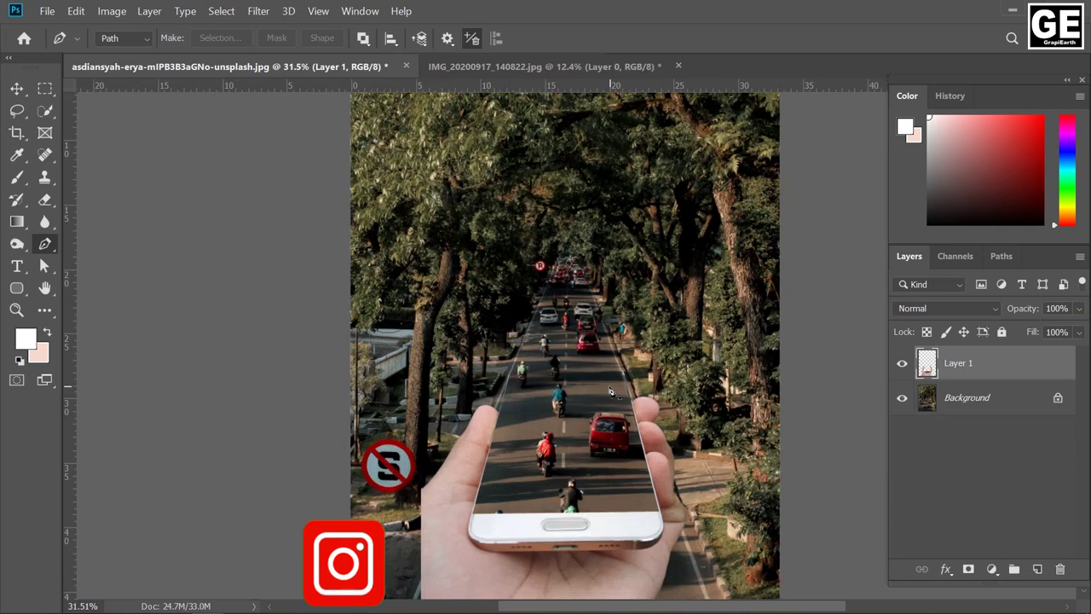
scroll(610, 391, down, 1)
scroll(610, 394, up, 2)
scroll(610, 399, down, 2)
scroll(609, 405, down, 2)
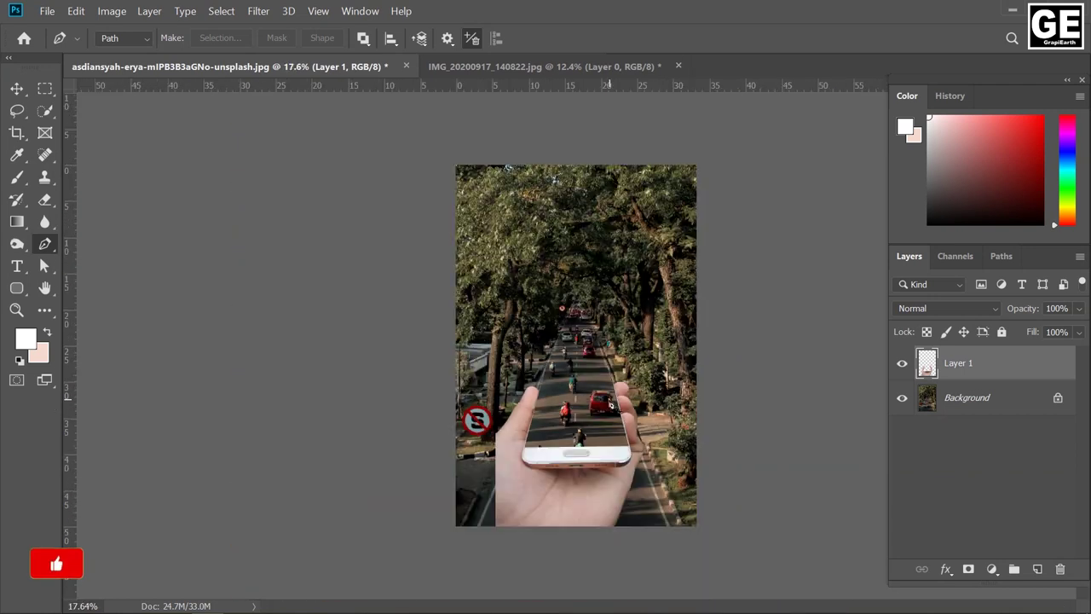
scroll(610, 405, up, 1)
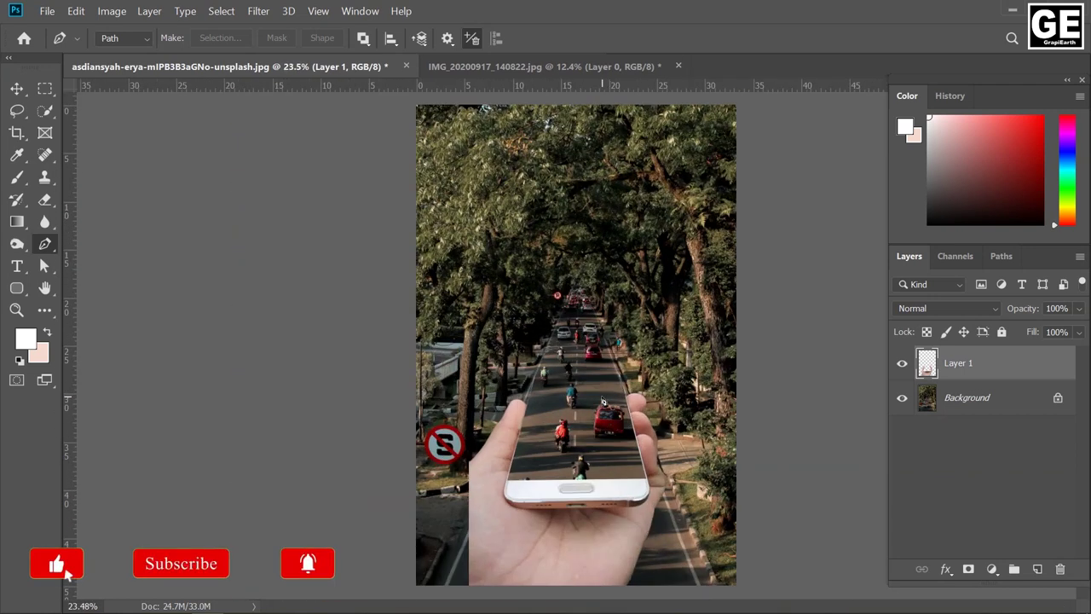
Step: Crop away the left, top and bottom edges to a tighter portrait frame around the phone and road
key(c)
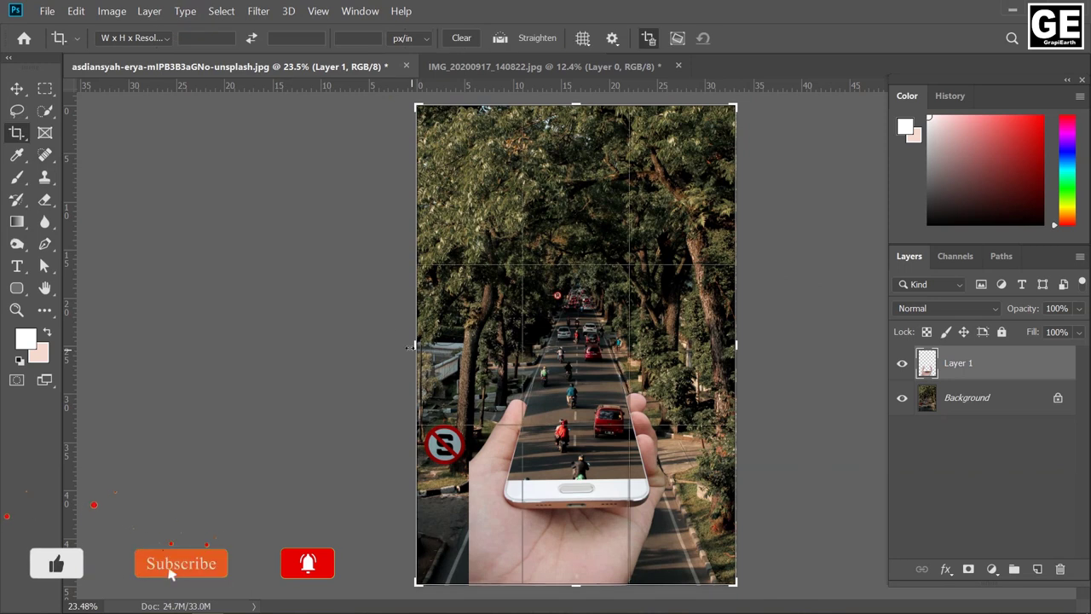
drag(409, 346, 444, 344)
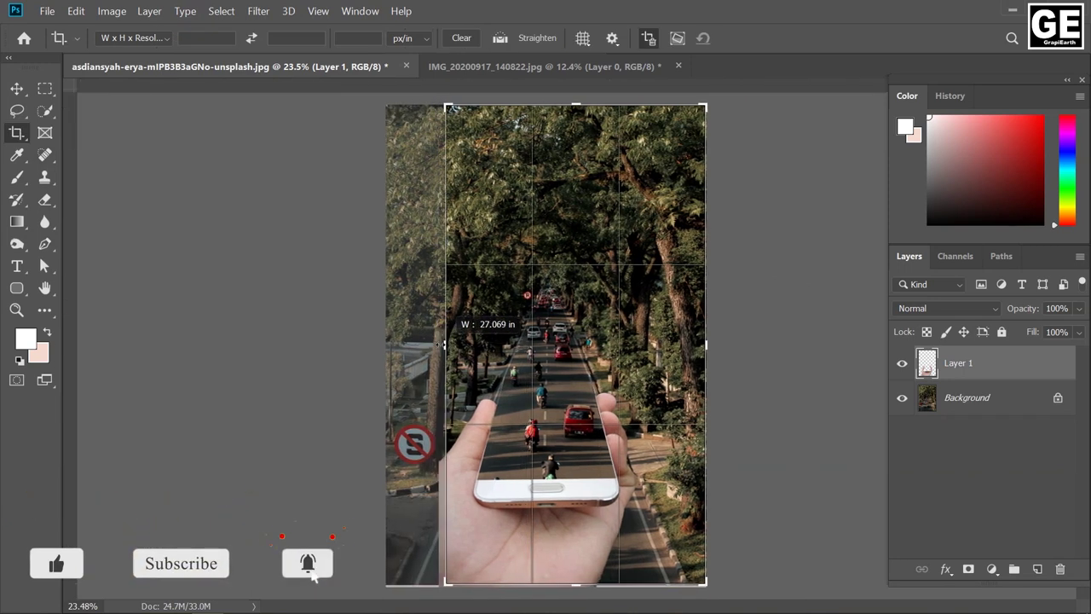
drag(576, 106, 577, 136)
drag(706, 345, 698, 344)
key(ctrl+r)
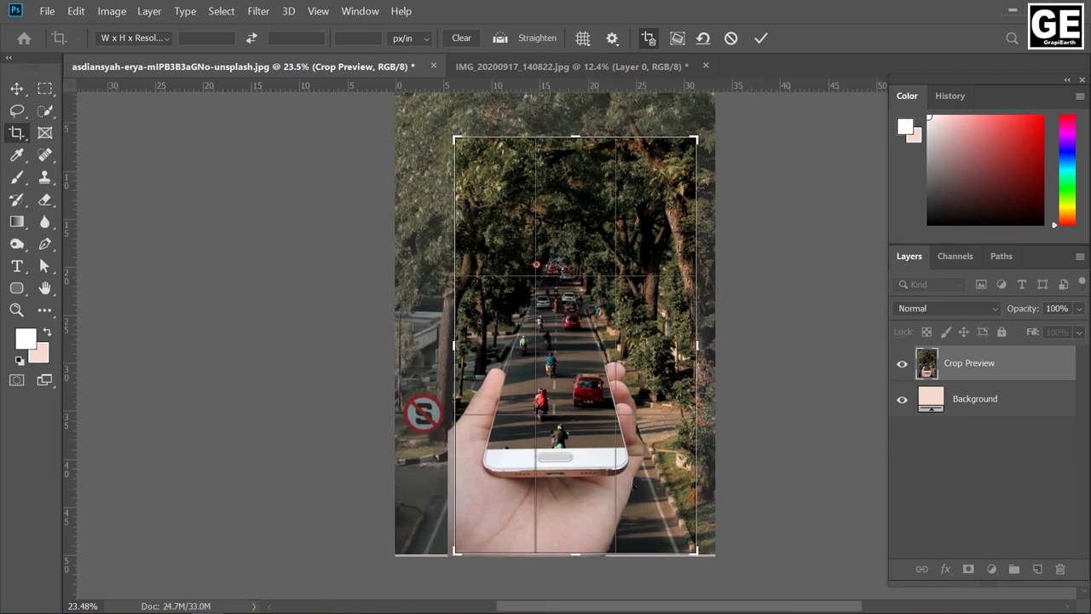
drag(575, 554, 575, 522)
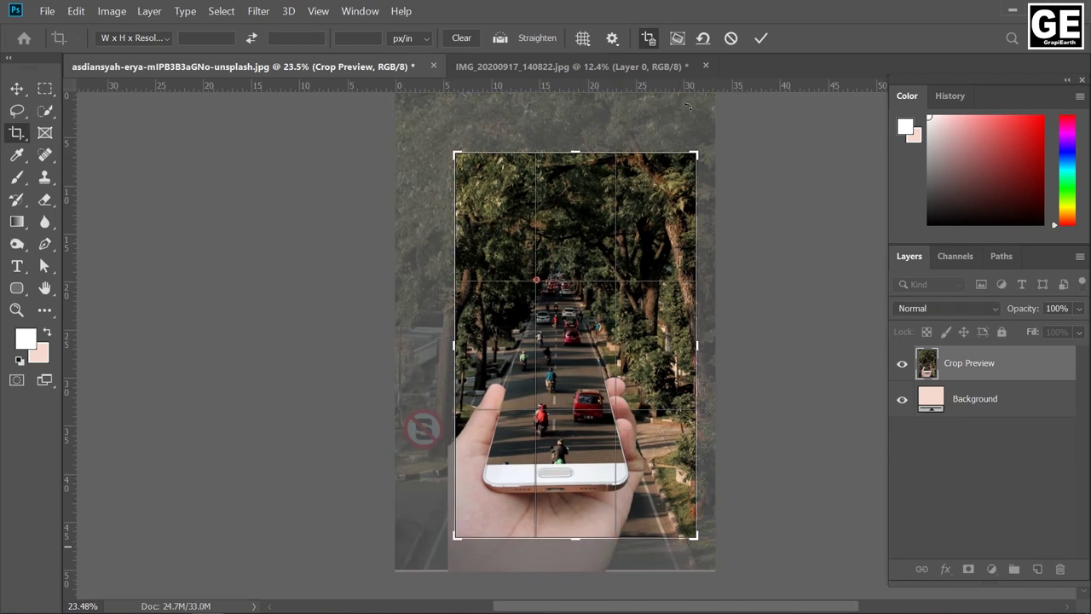
click(761, 38)
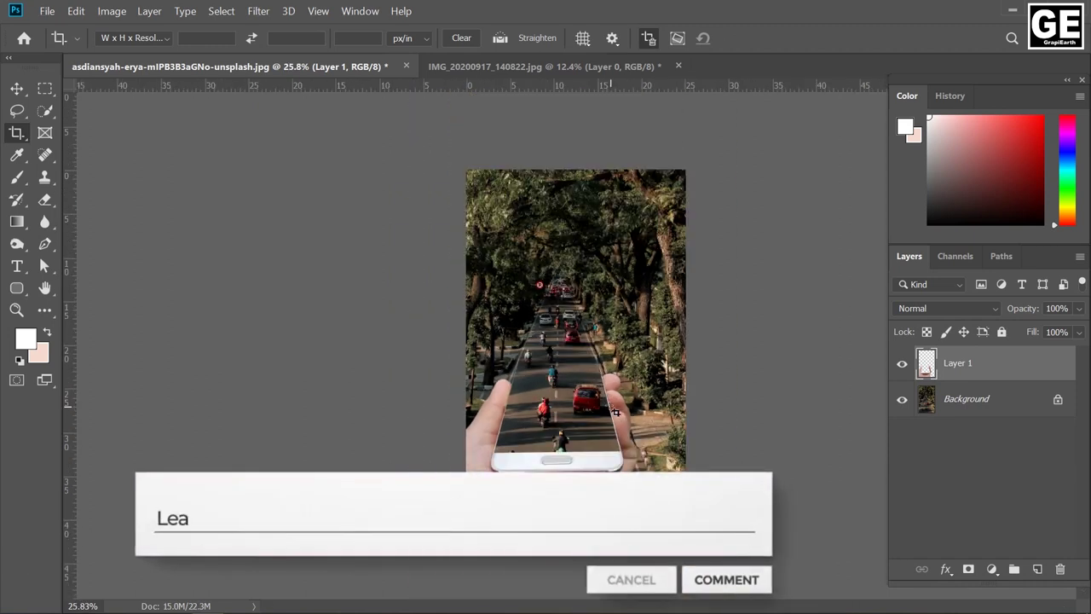
scroll(615, 411, up, 2)
scroll(615, 411, up, 1)
scroll(616, 411, down, 1)
scroll(615, 411, down, 2)
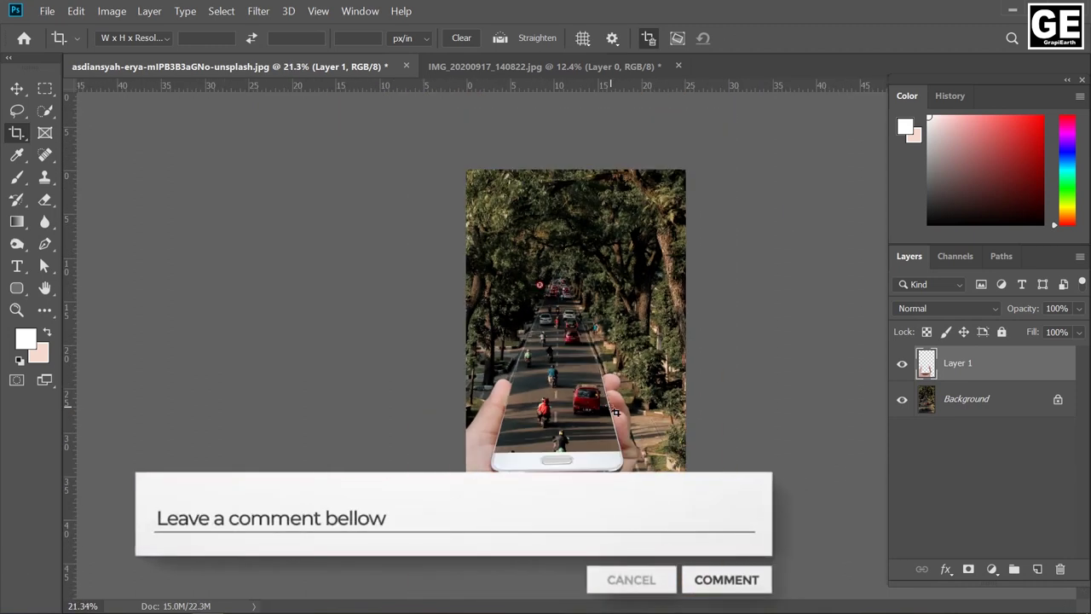
scroll(615, 411, up, 1)
scroll(616, 411, up, 1)
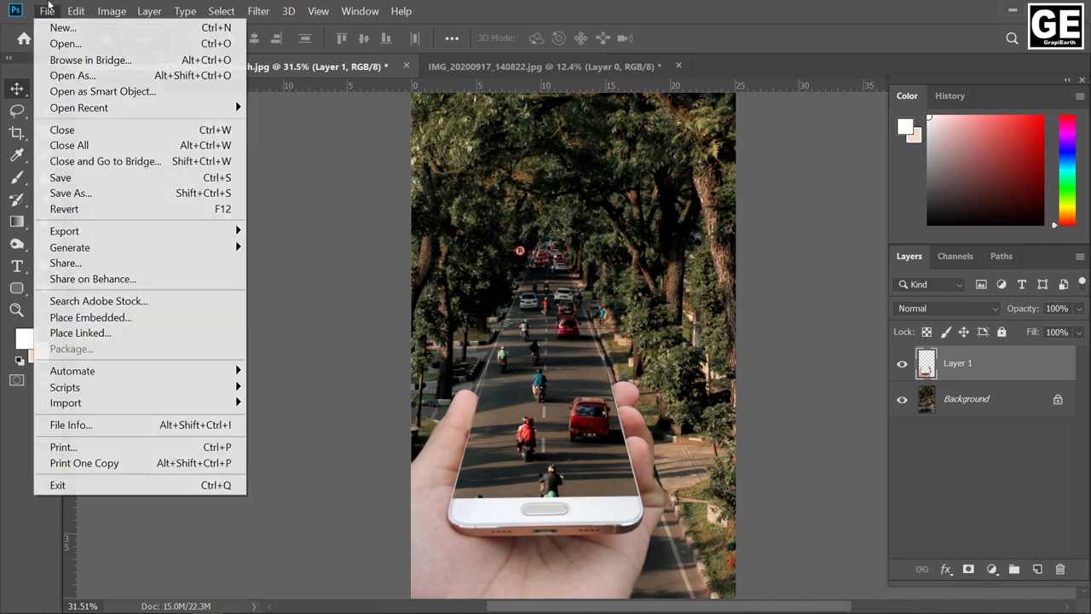
Step: Save the composite as a maximum-quality JPEG named 'image' in New folder (2) on the Desktop
click(87, 194)
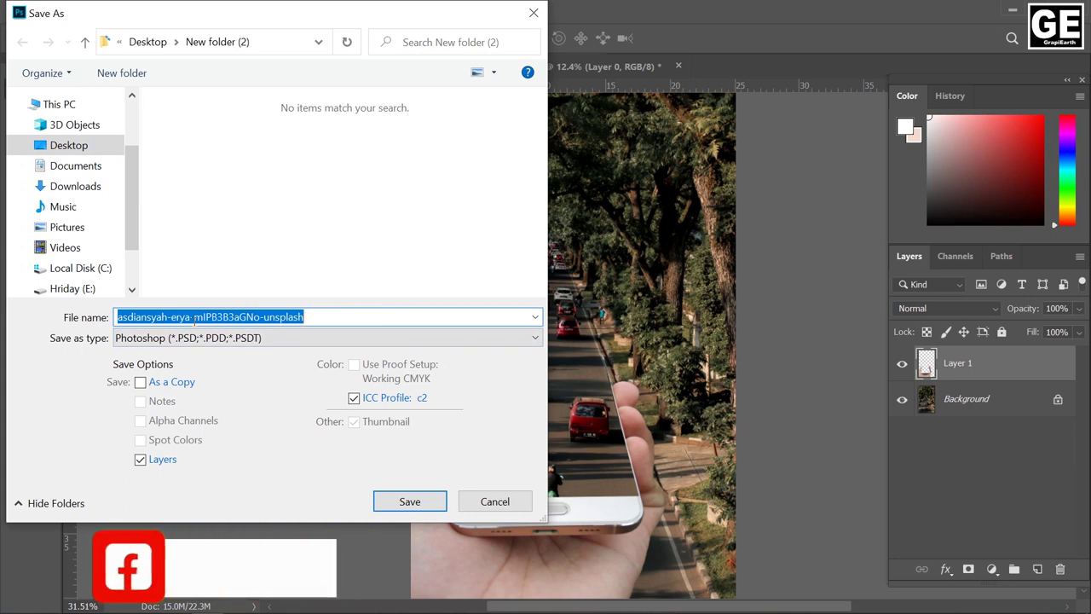
text(image)
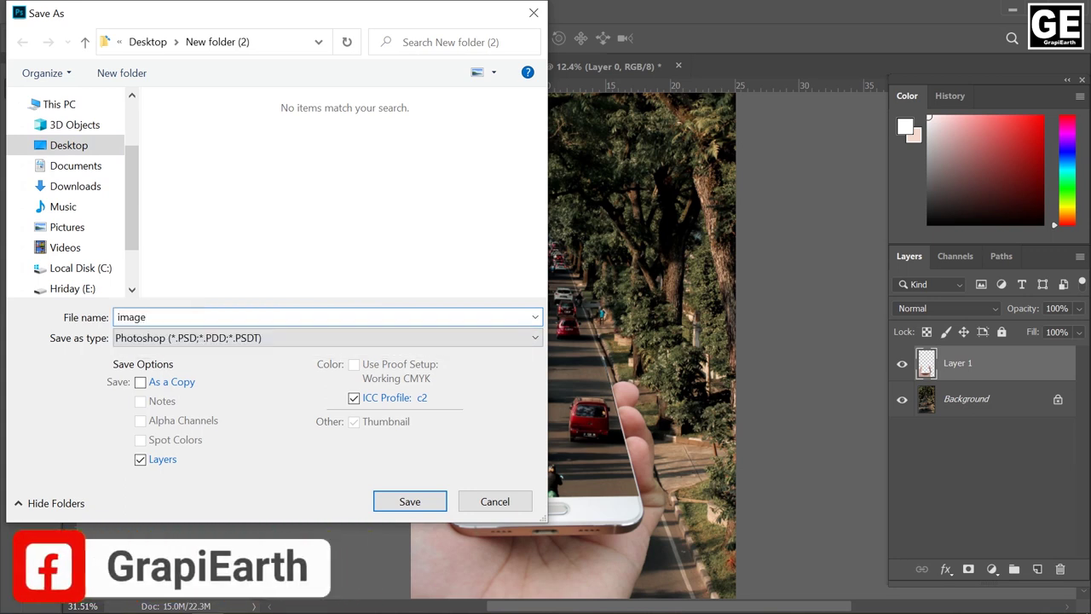
click(199, 344)
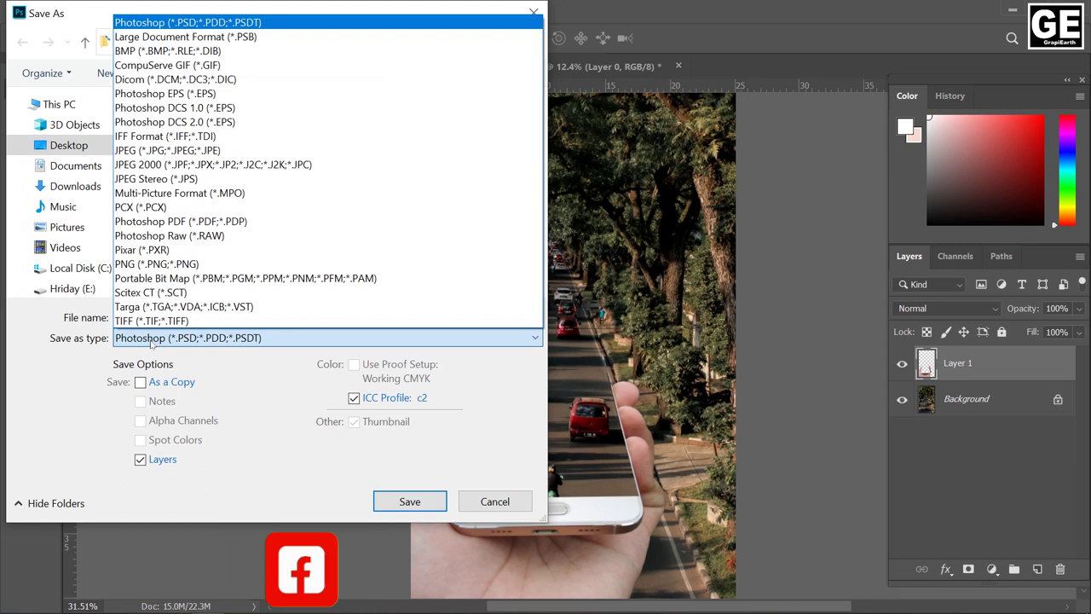
click(174, 152)
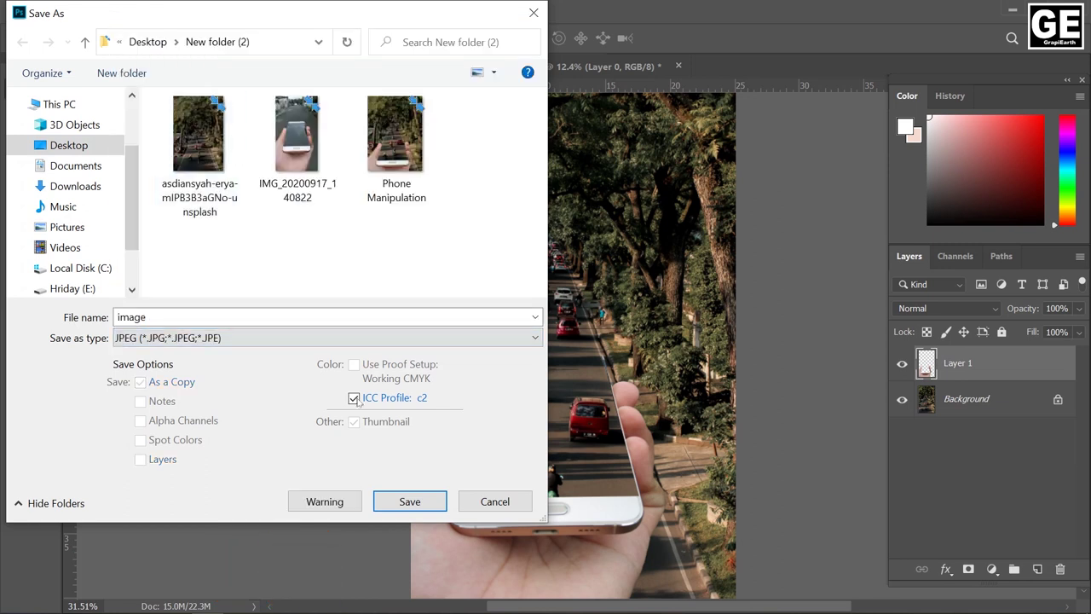
click(408, 508)
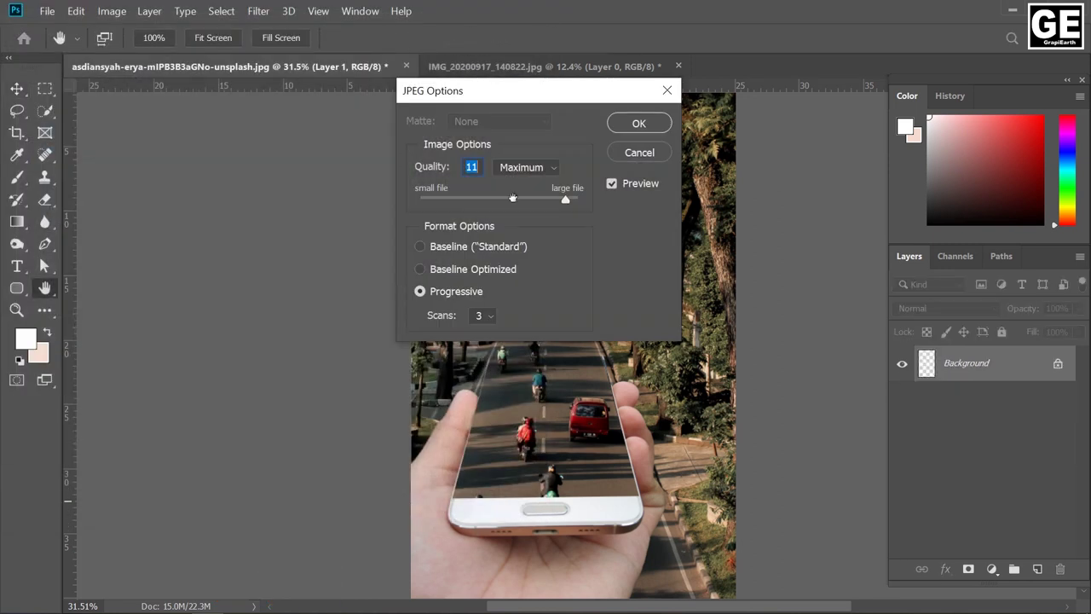
click(639, 123)
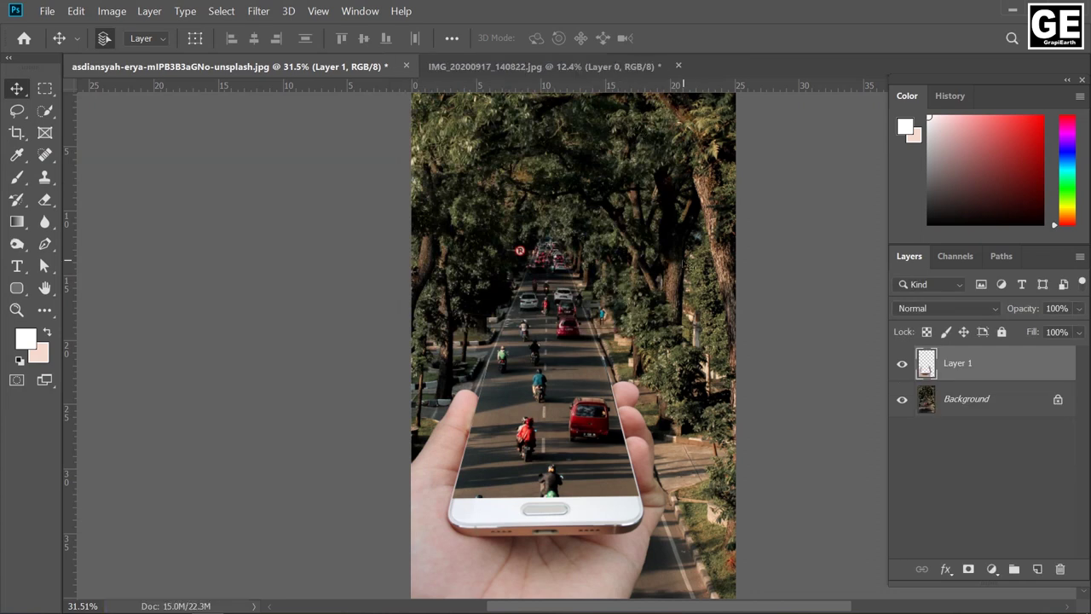